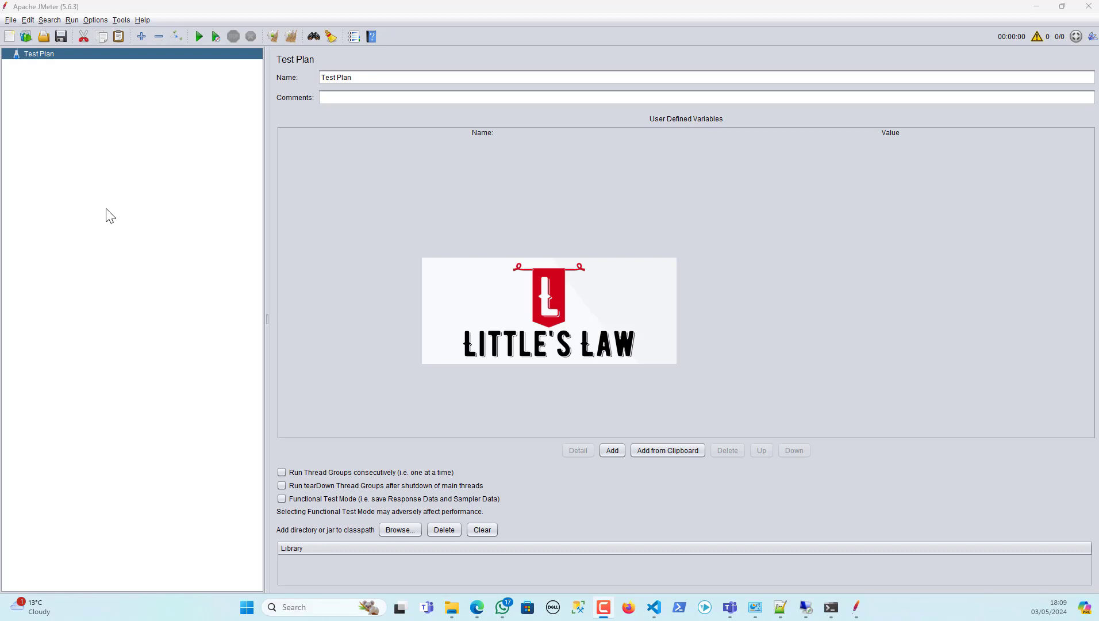
# - Open the recent test plan IfController_Demo.jmx and expand its Thread Group and second Recording Controller
pyautogui.click(110, 215)
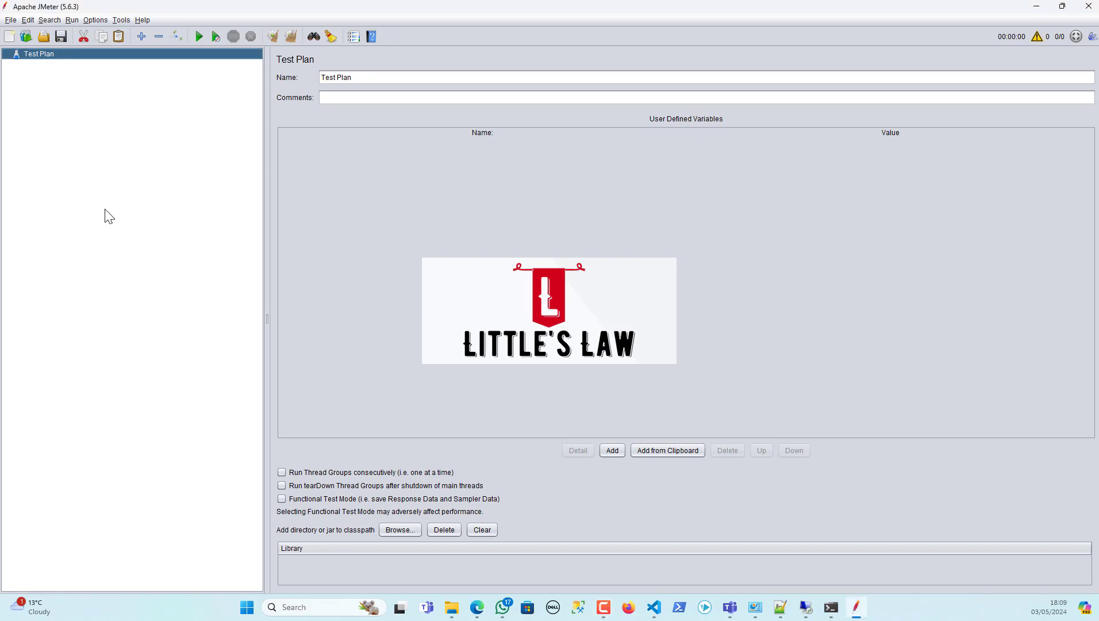
pyautogui.click(11, 22)
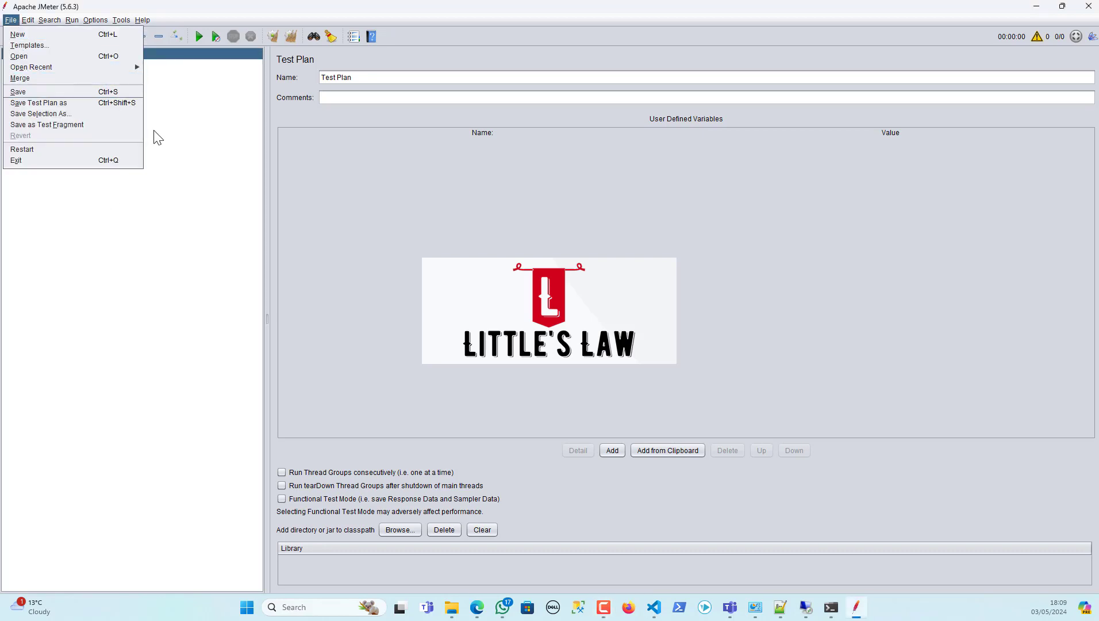
pyautogui.moveTo(127, 68)
pyautogui.click(186, 92)
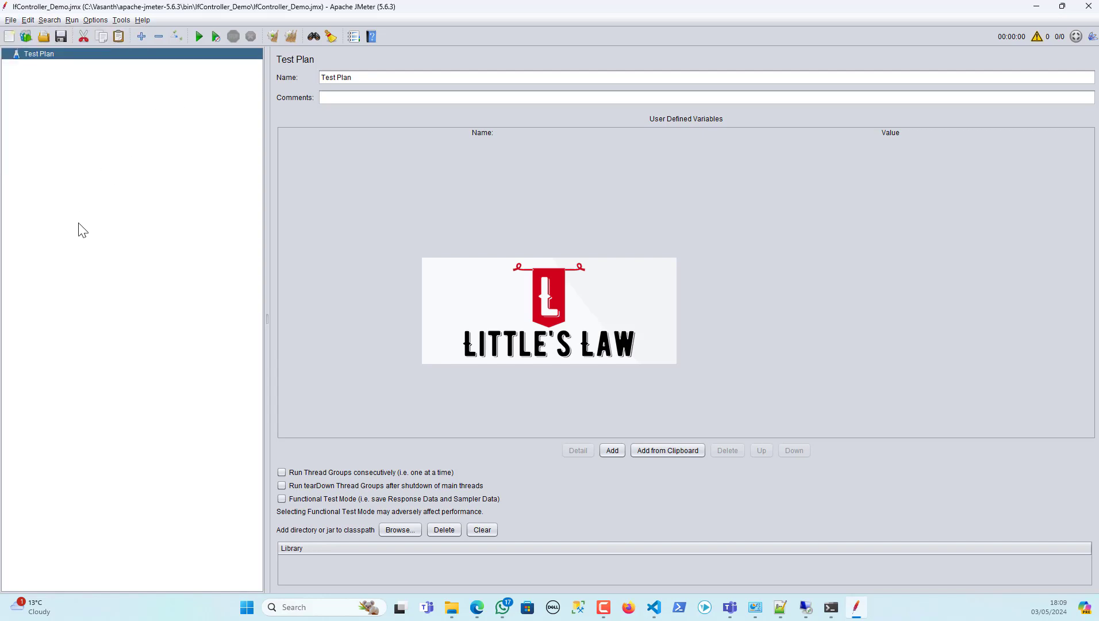
pyautogui.click(15, 98)
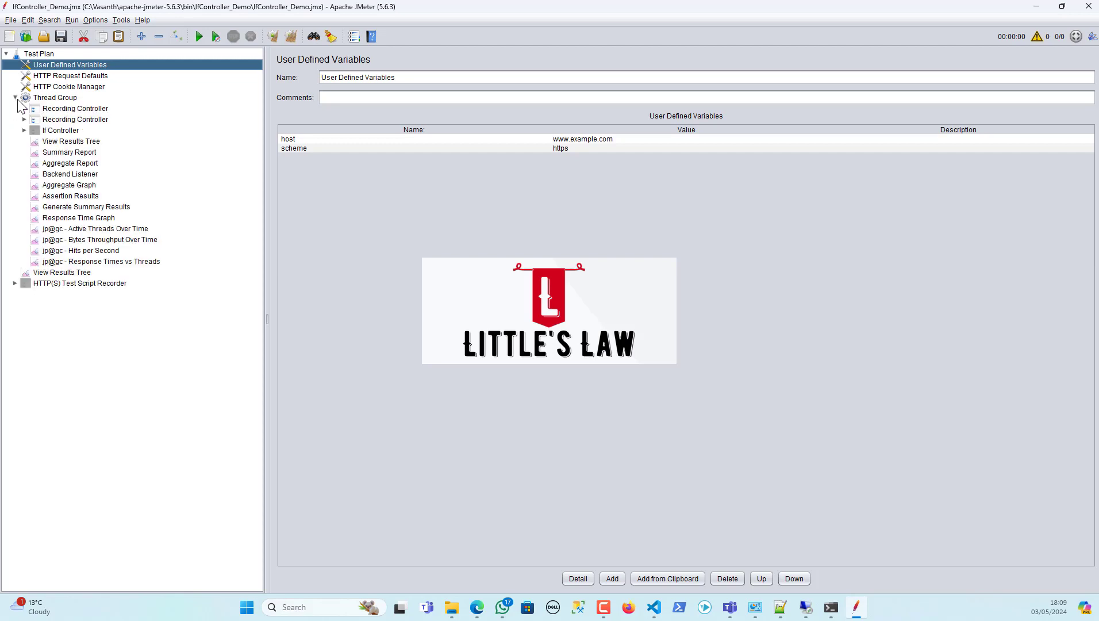
pyautogui.click(24, 119)
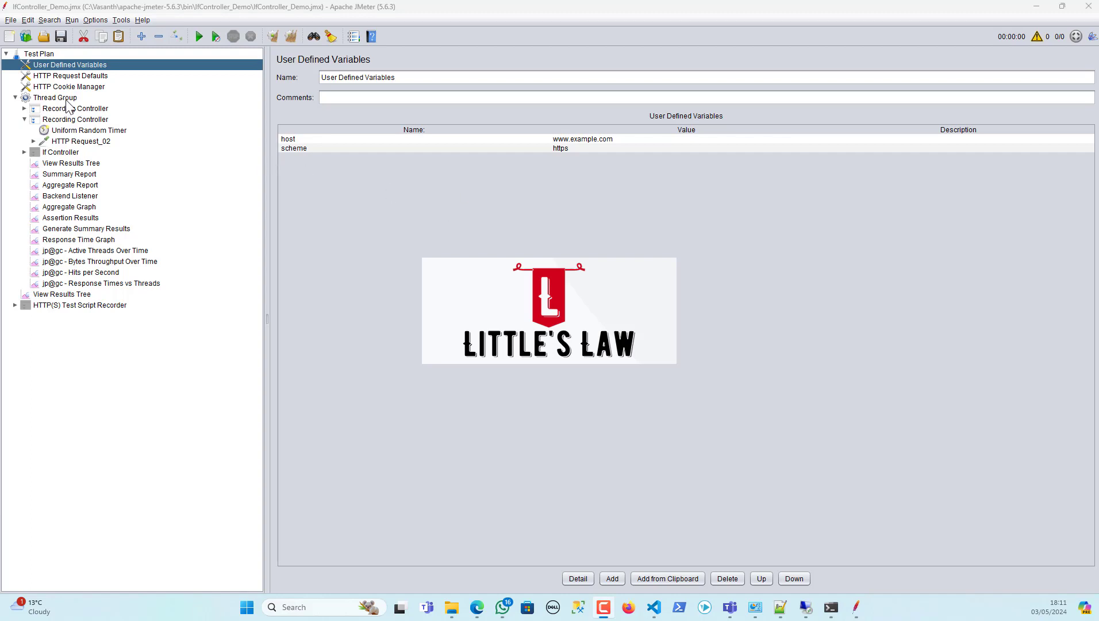
# - Set the Thread Group to 100 users with a loop count of 10 and start the test
pyautogui.click(67, 99)
pyautogui.click(403, 181)
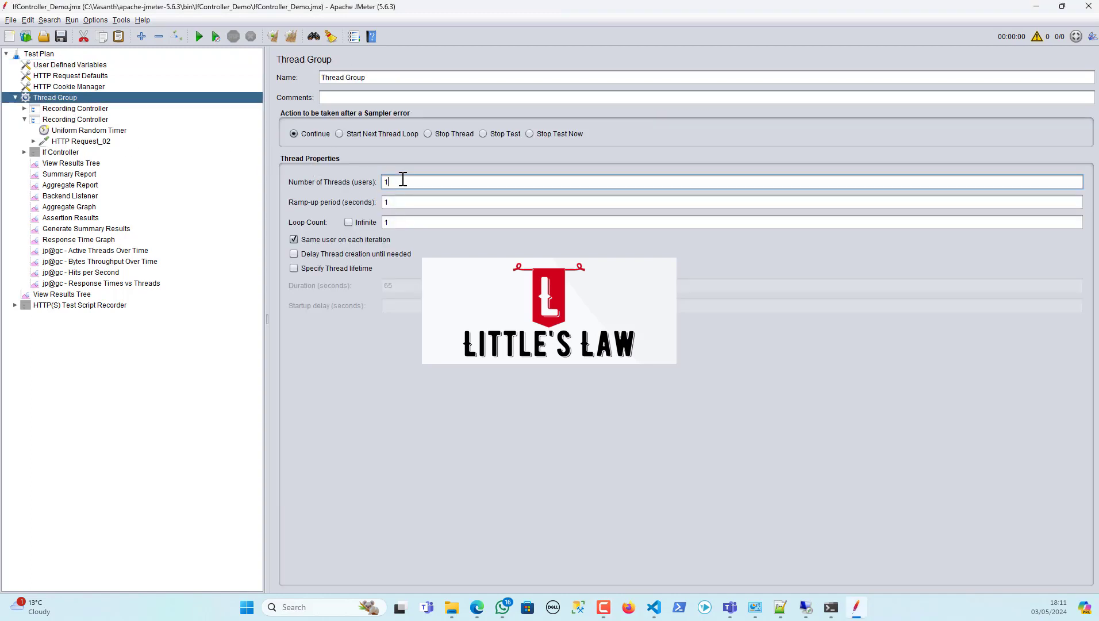
pyautogui.write('00')
pyautogui.click(401, 222)
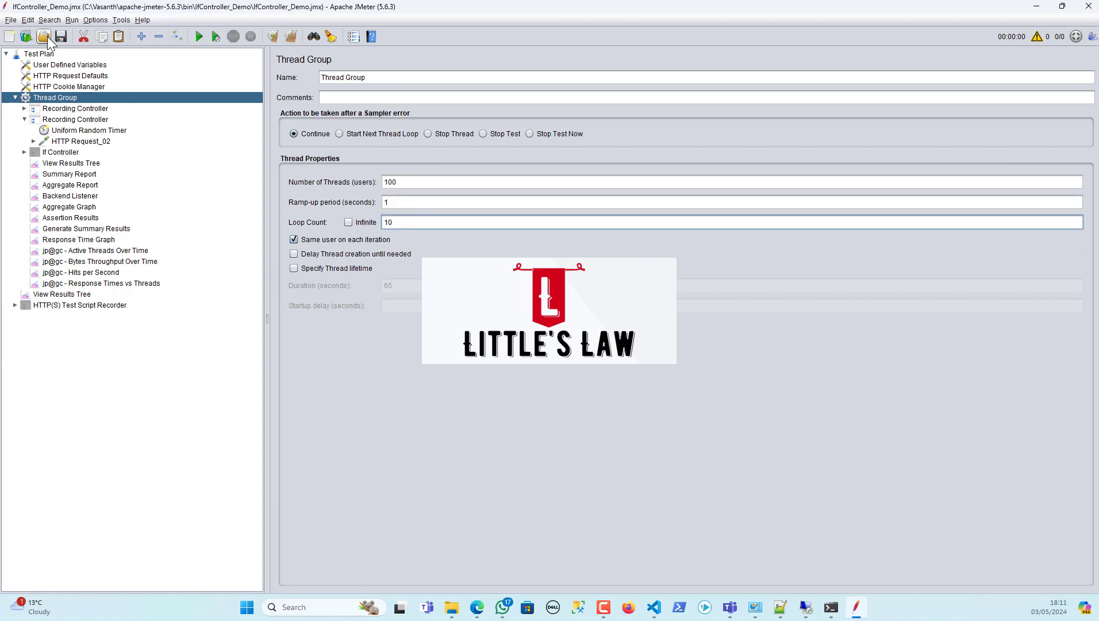
pyautogui.write('0')
pyautogui.click(200, 37)
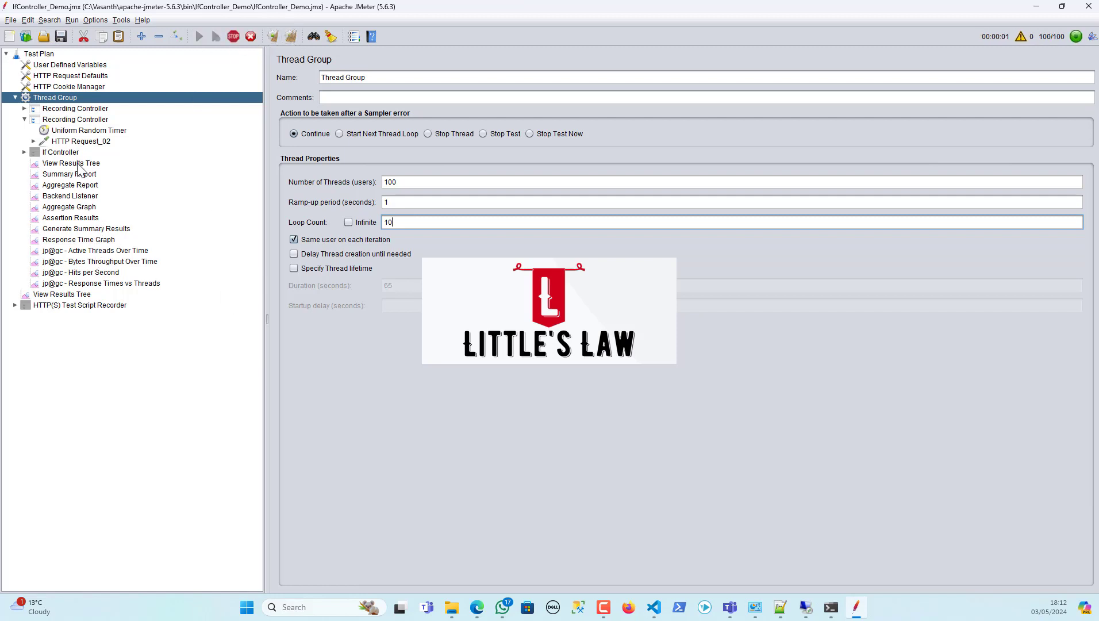
# - Open the Thread Group's View Results Tree and inspect the first and the most recent HTTP Request_01 samples
pyautogui.click(77, 164)
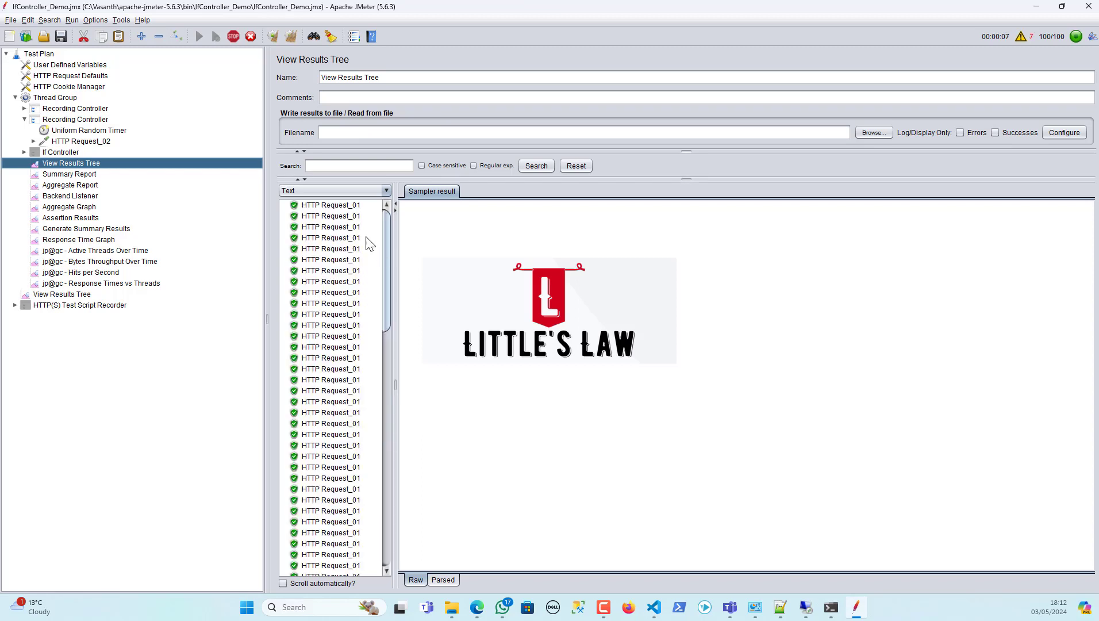
pyautogui.click(345, 206)
pyautogui.moveTo(386, 219)
pyautogui.mouseDown()
pyautogui.moveTo(388, 508)
pyautogui.moveTo(396, 230)
pyautogui.mouseUp()
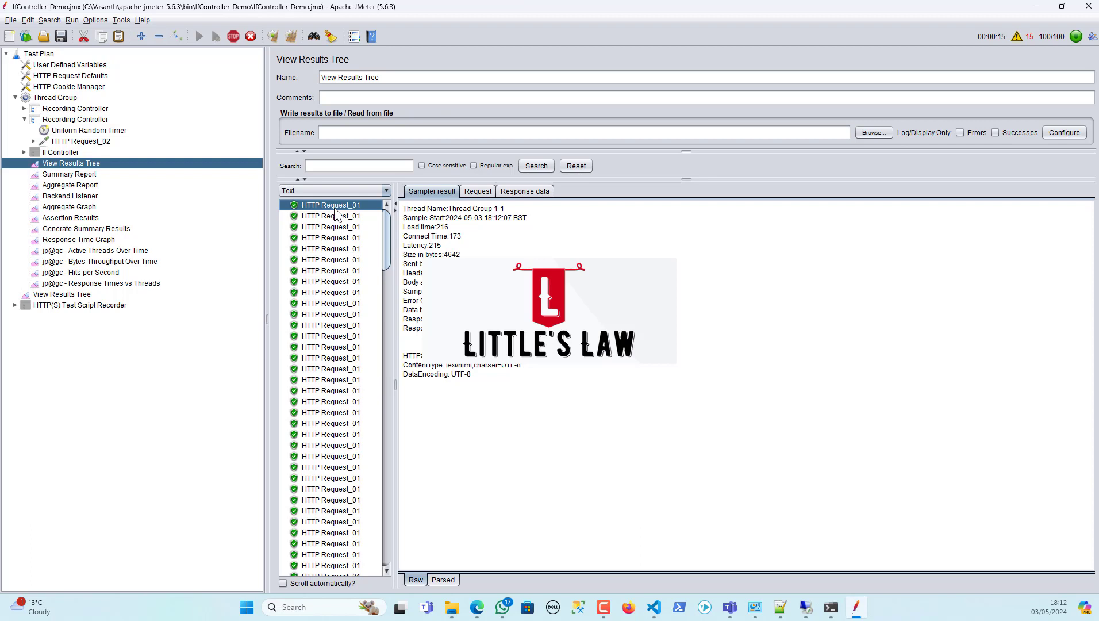
pyautogui.moveTo(387, 230); pyautogui.dragTo(382, 546)
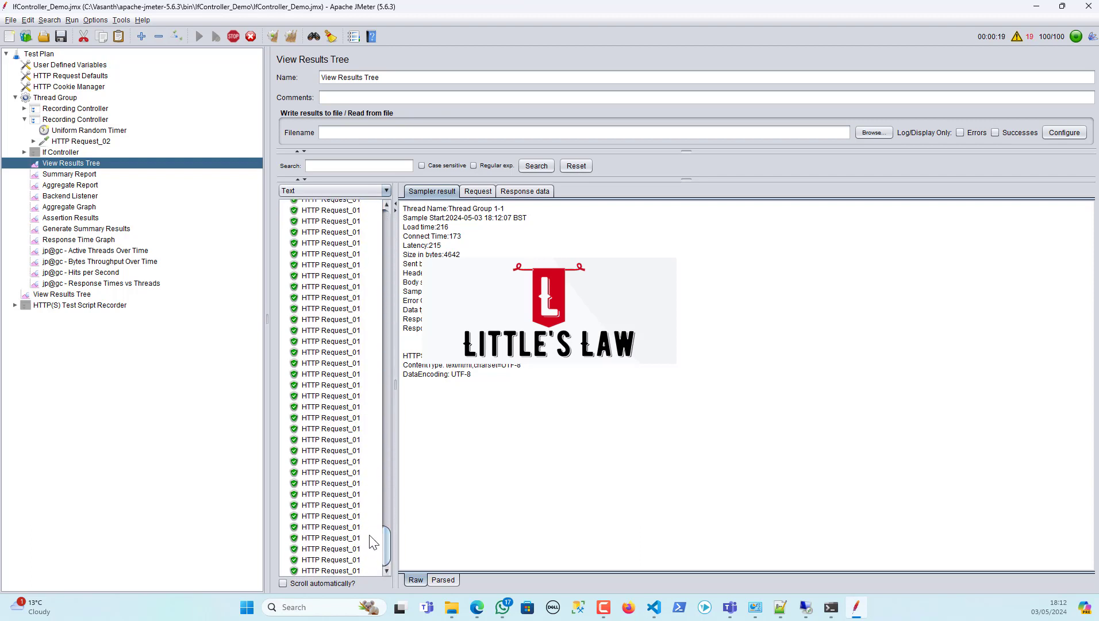
pyautogui.click(332, 527)
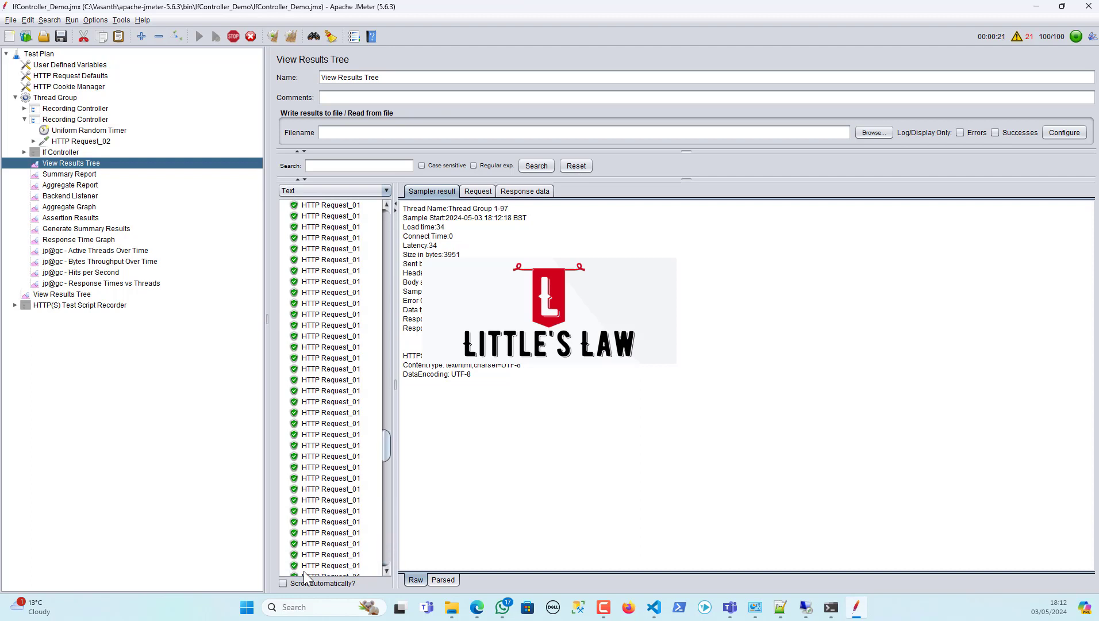
# - Enable automatic scrolling in View Results Tree and look back through the earlier samples
pyautogui.click(282, 583)
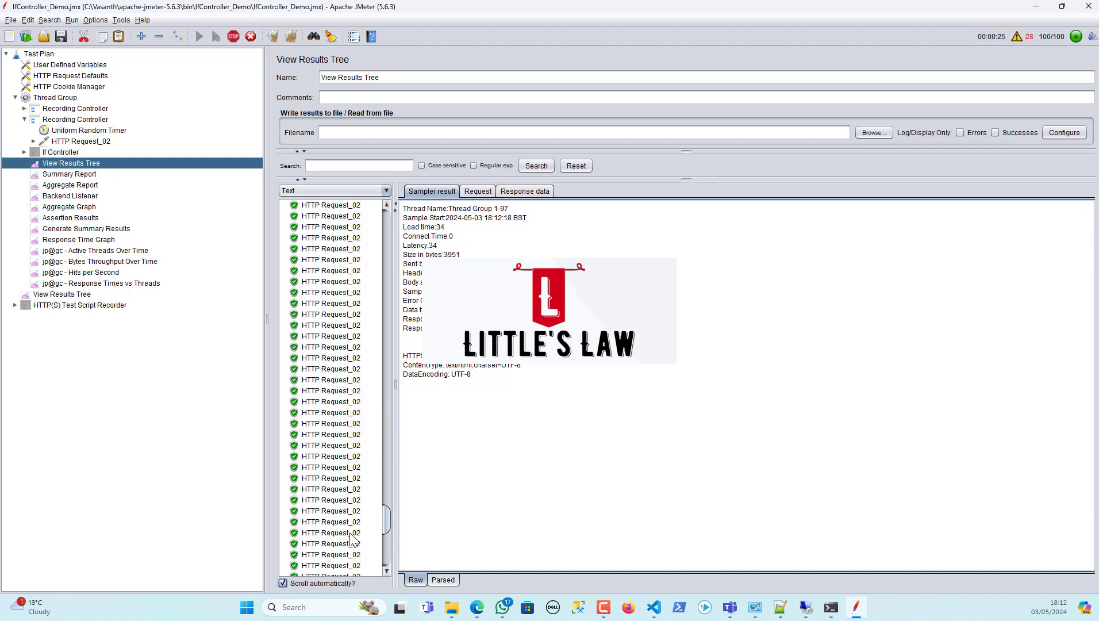
pyautogui.moveTo(386, 547); pyautogui.dragTo(382, 215)
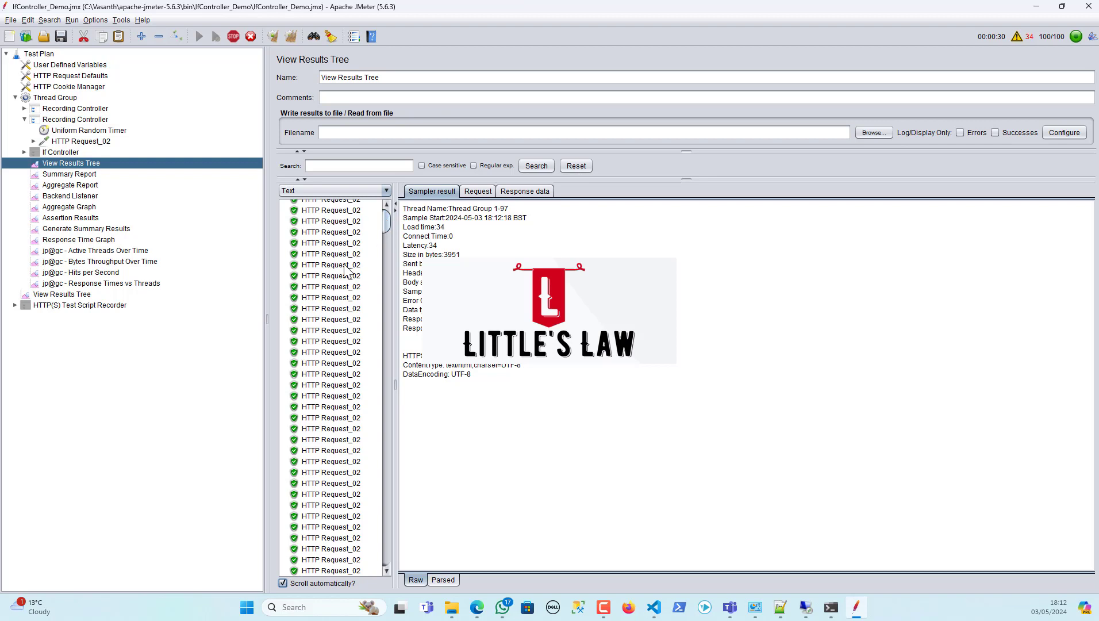
pyautogui.moveTo(390, 530); pyautogui.dragTo(405, 368)
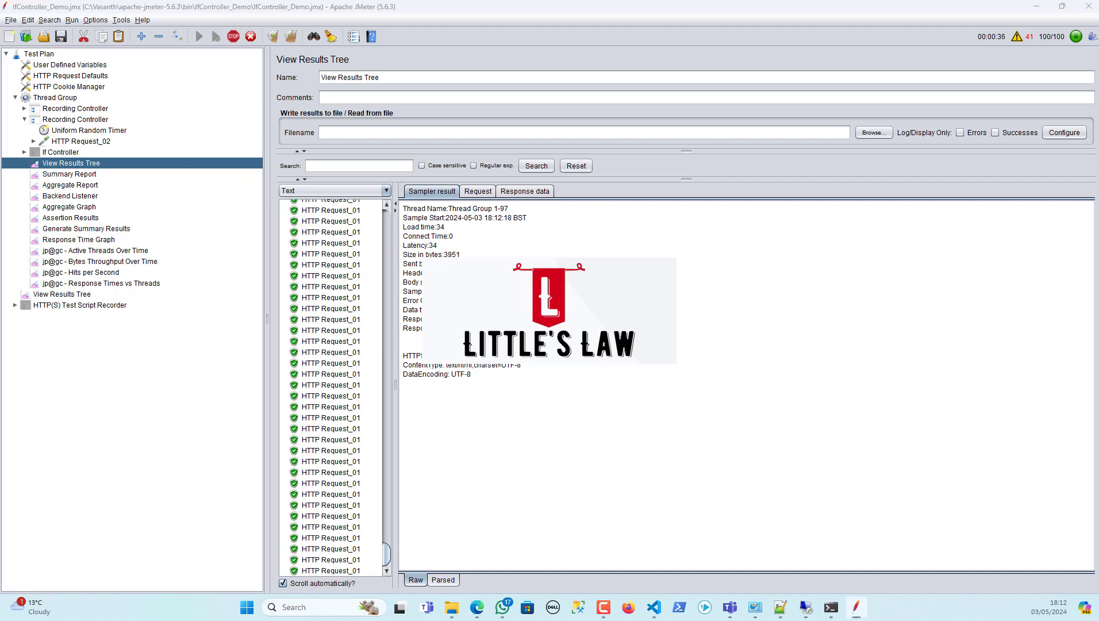
# - Check the sample counts in the Summary Report, and compare them with the samples kept in the Thread Group's View Results Tree
pyautogui.click(94, 173)
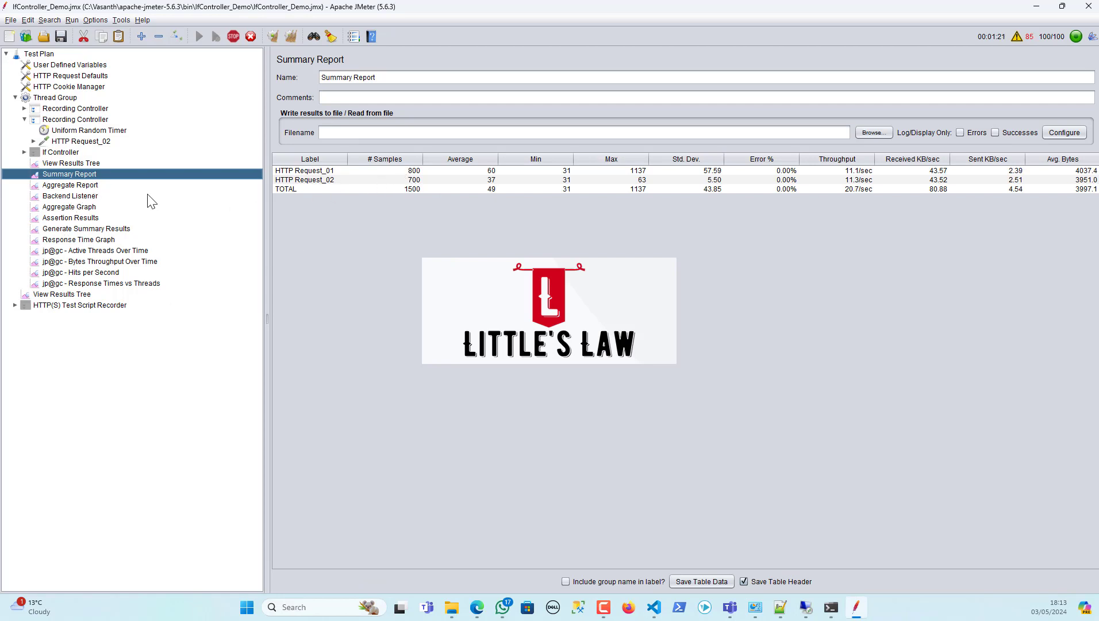
pyautogui.click(85, 164)
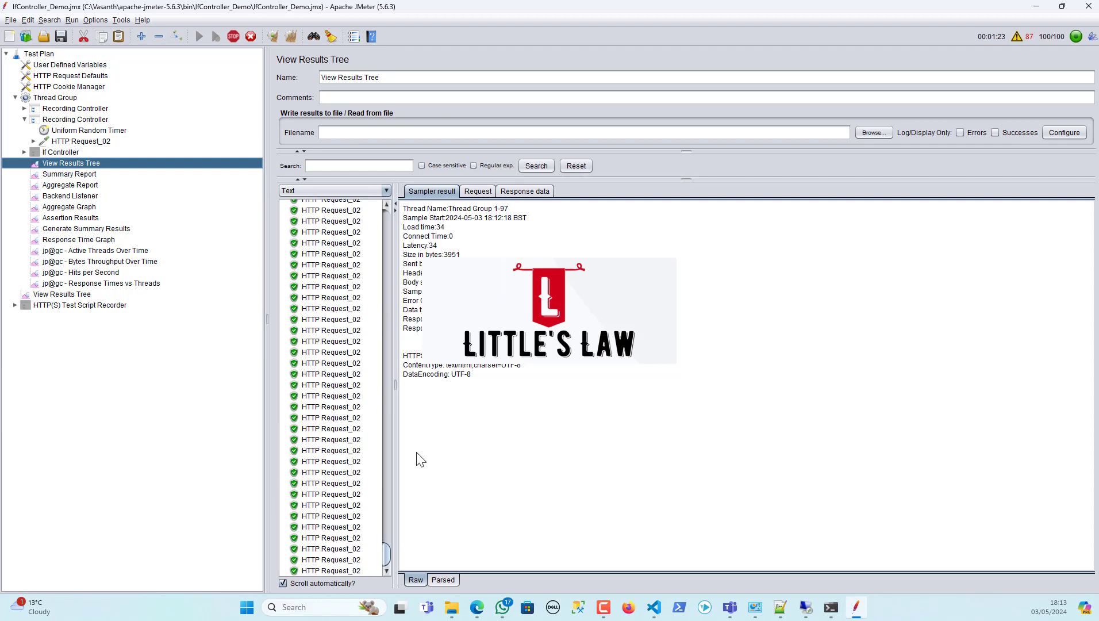
pyautogui.moveTo(388, 550); pyautogui.dragTo(377, 211)
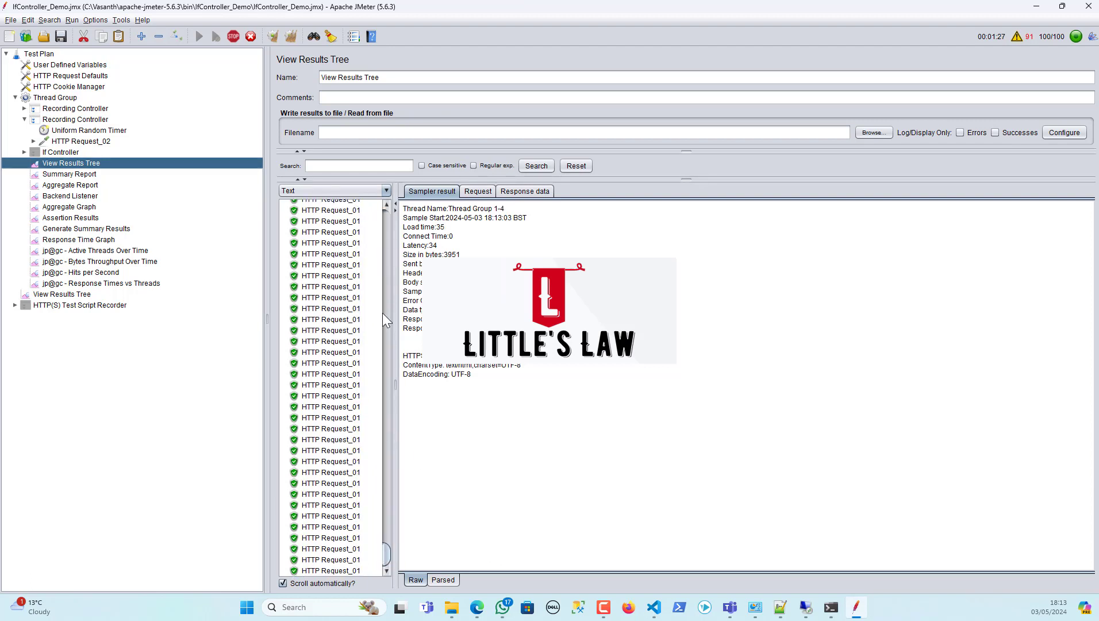
pyautogui.moveTo(386, 554); pyautogui.dragTo(377, 218)
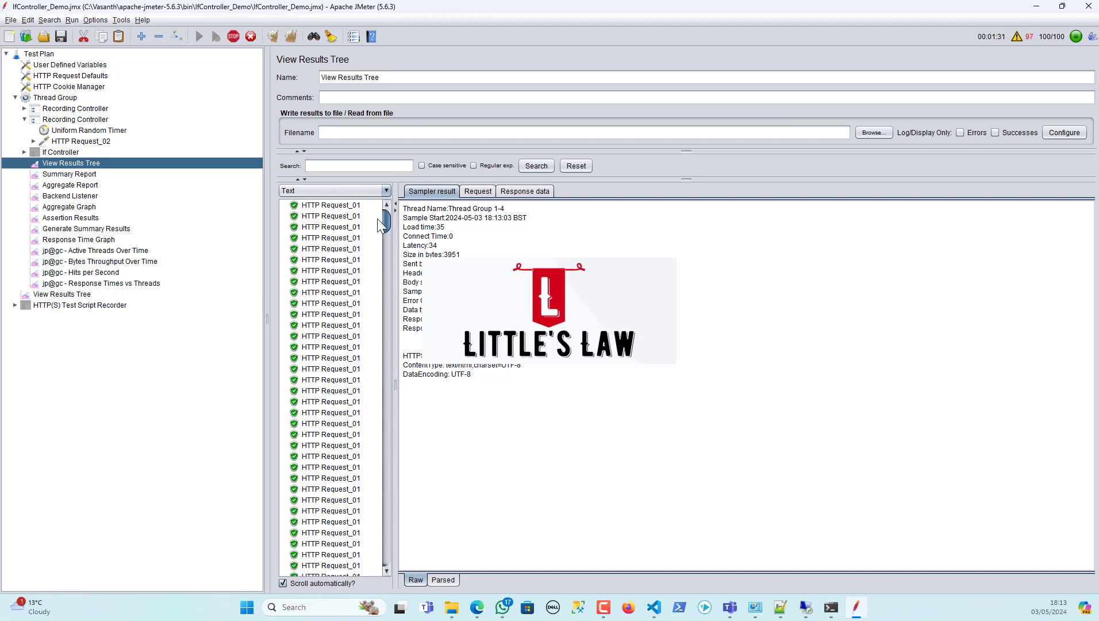
pyautogui.moveTo(387, 215); pyautogui.dragTo(387, 216)
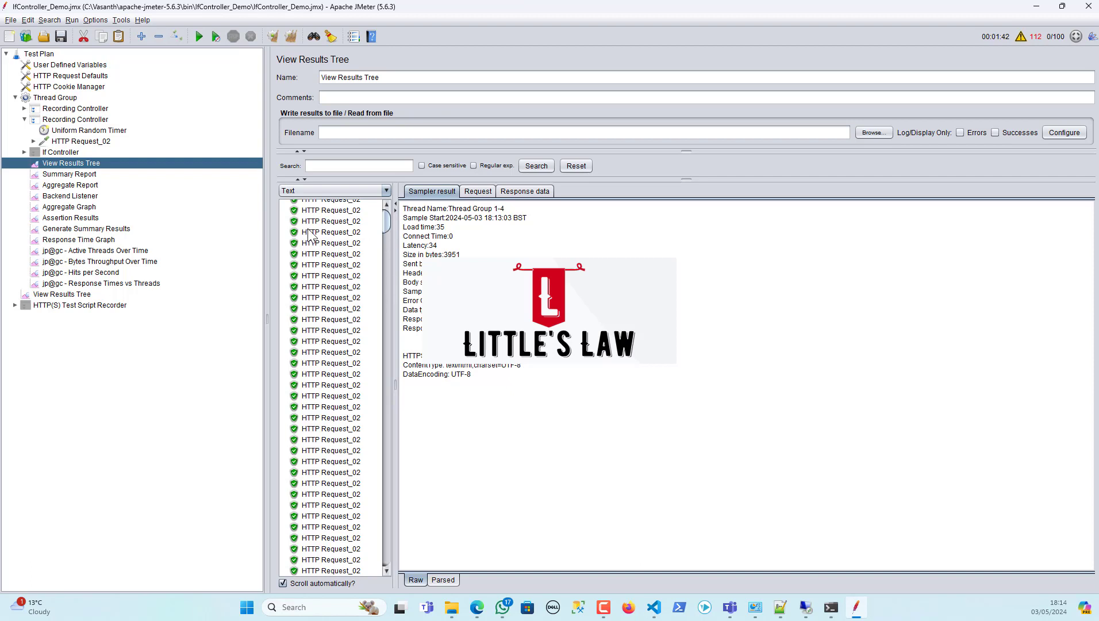
pyautogui.moveTo(388, 214); pyautogui.dragTo(388, 214)
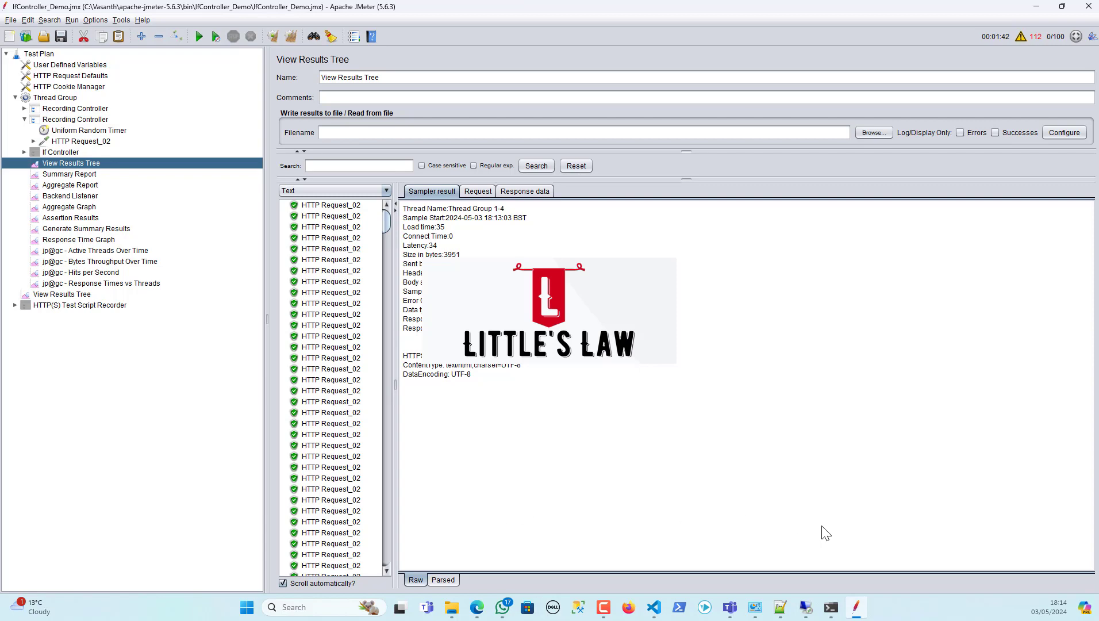
# - Switch to File Explorer and locate the jmeter.properties file in the apache-jmeter-5.6.3 bin folder
pyautogui.click(452, 607)
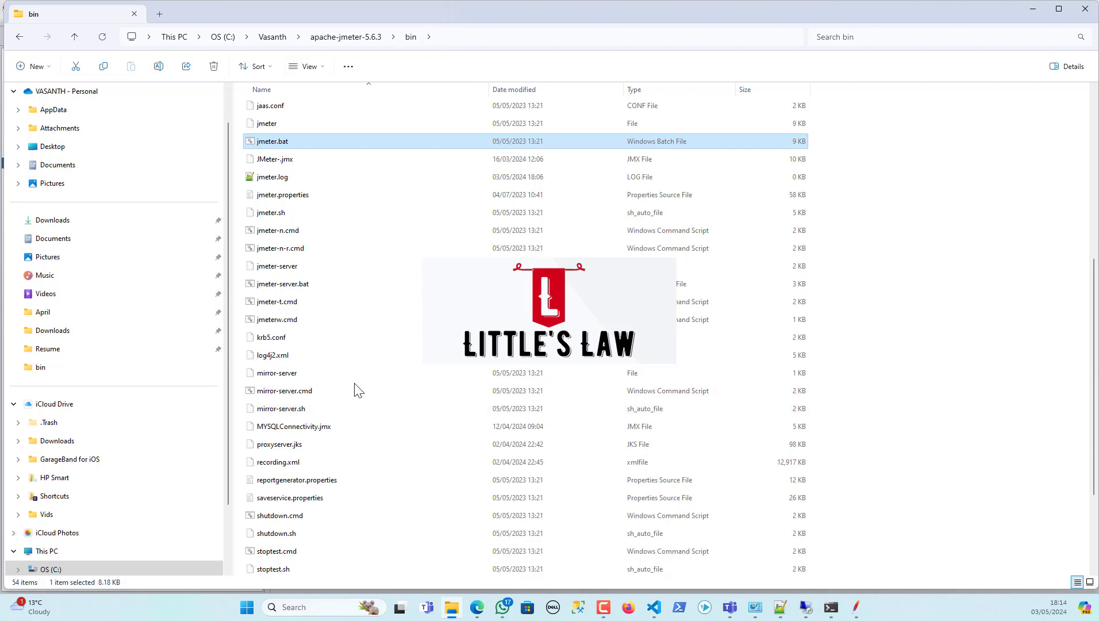
pyautogui.moveTo(765, 614)
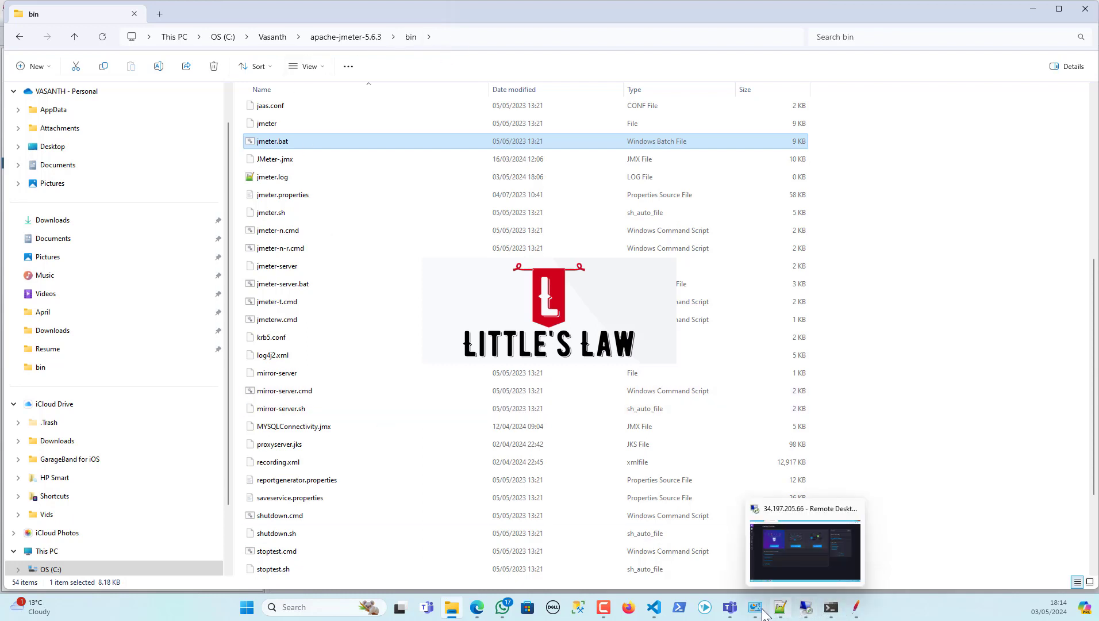
pyautogui.click(659, 611)
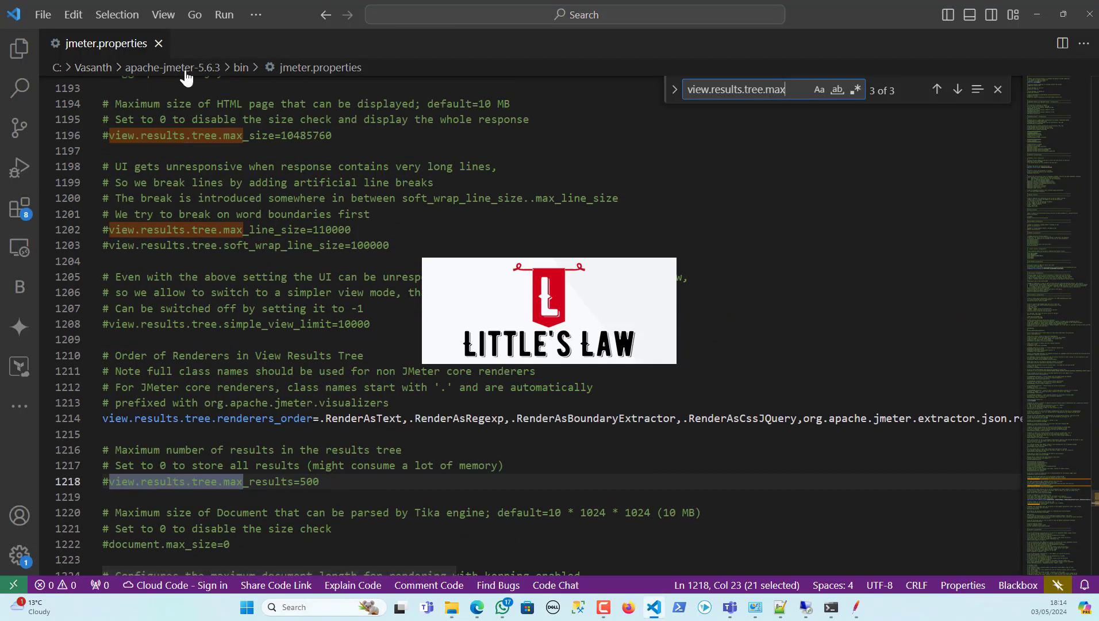
pyautogui.click(452, 608)
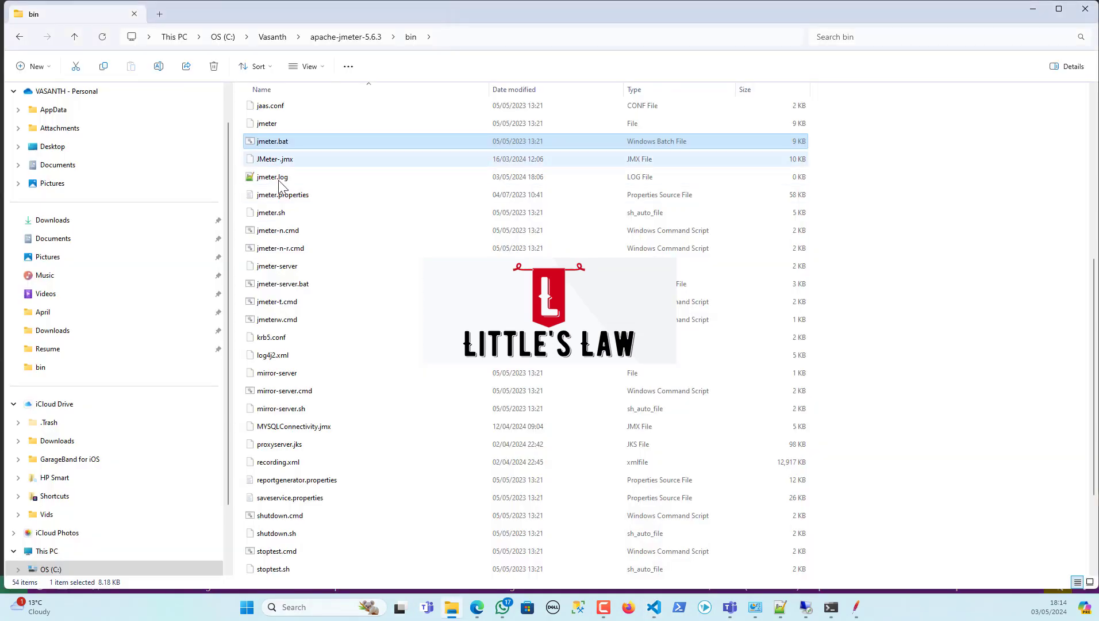
pyautogui.scroll(-2, 296, 325)
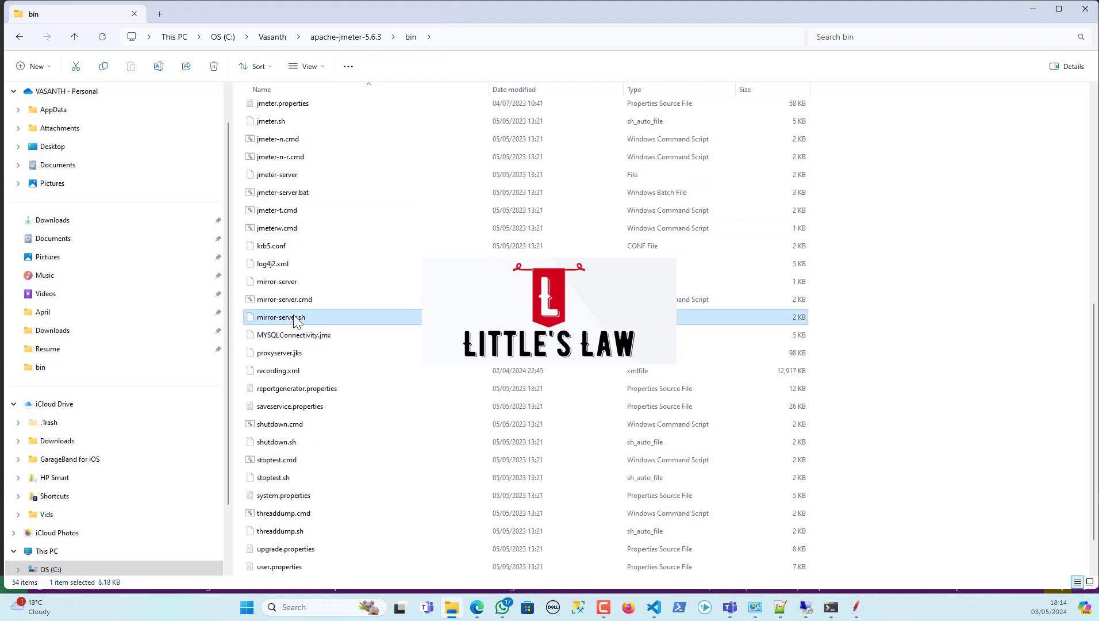
pyautogui.scroll(2, 294, 319)
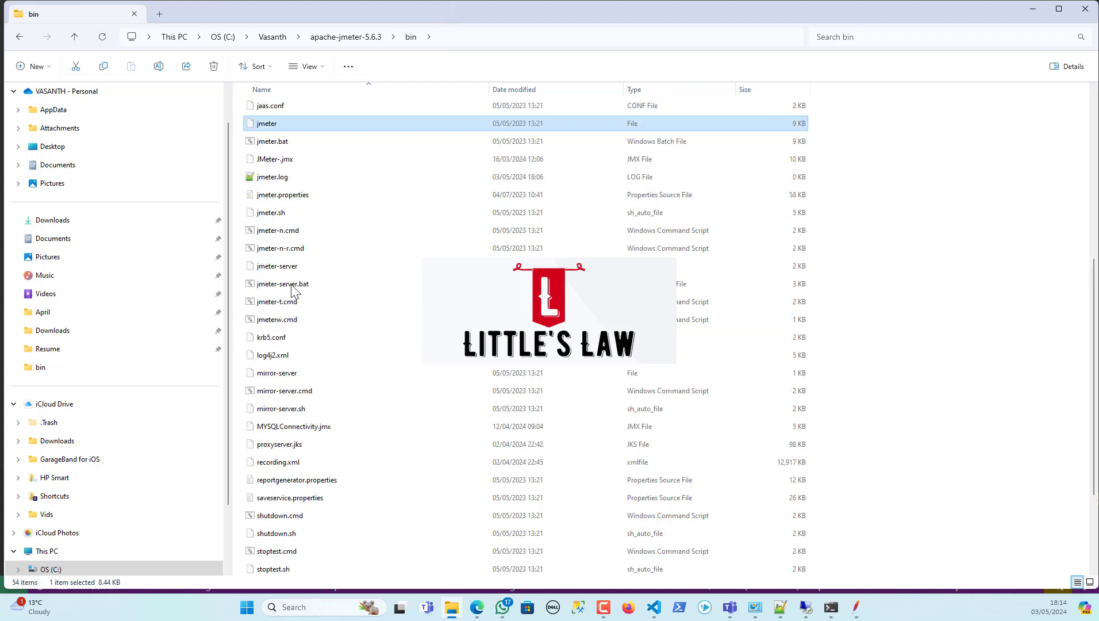
pyautogui.click(290, 196)
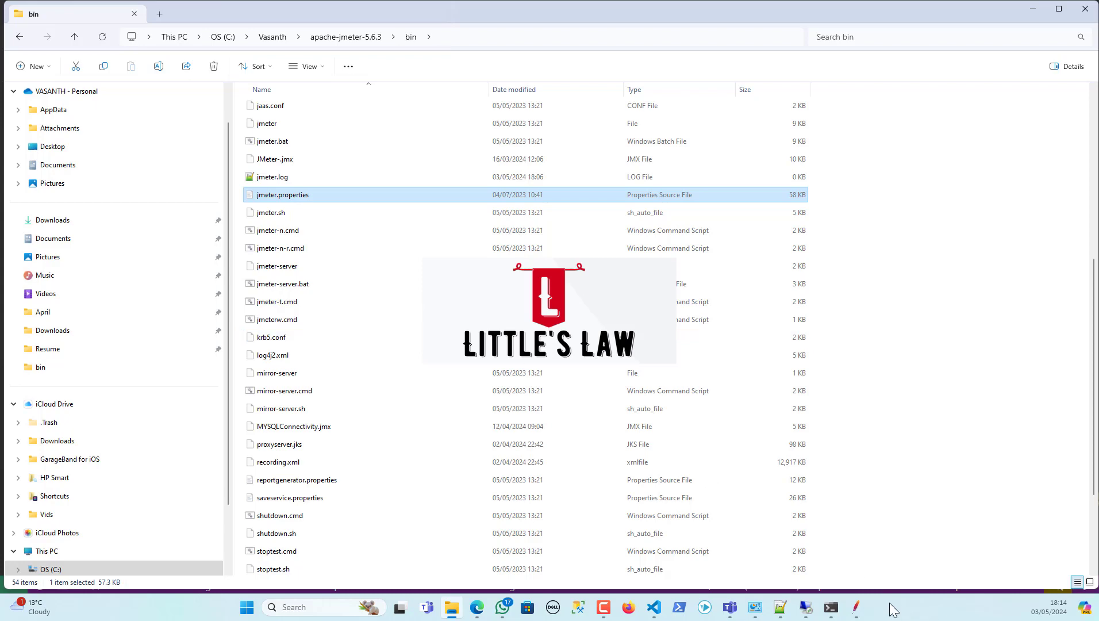
# - Switch to Visual Studio Code and locate the view.results.tree.max_results property in jmeter.properties
pyautogui.click(855, 607)
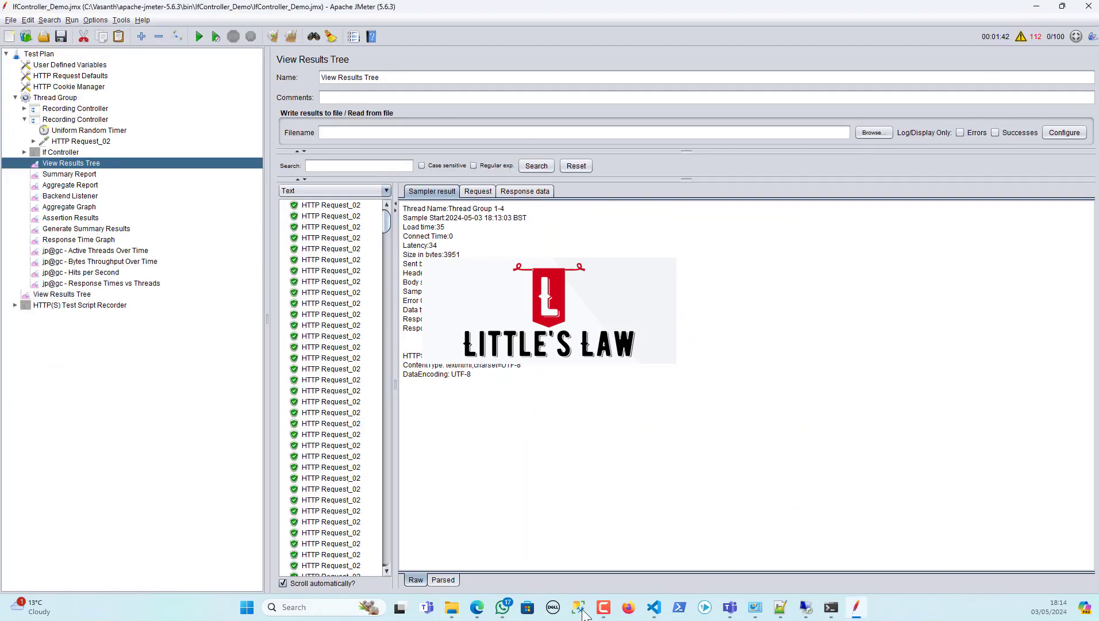
pyautogui.click(654, 607)
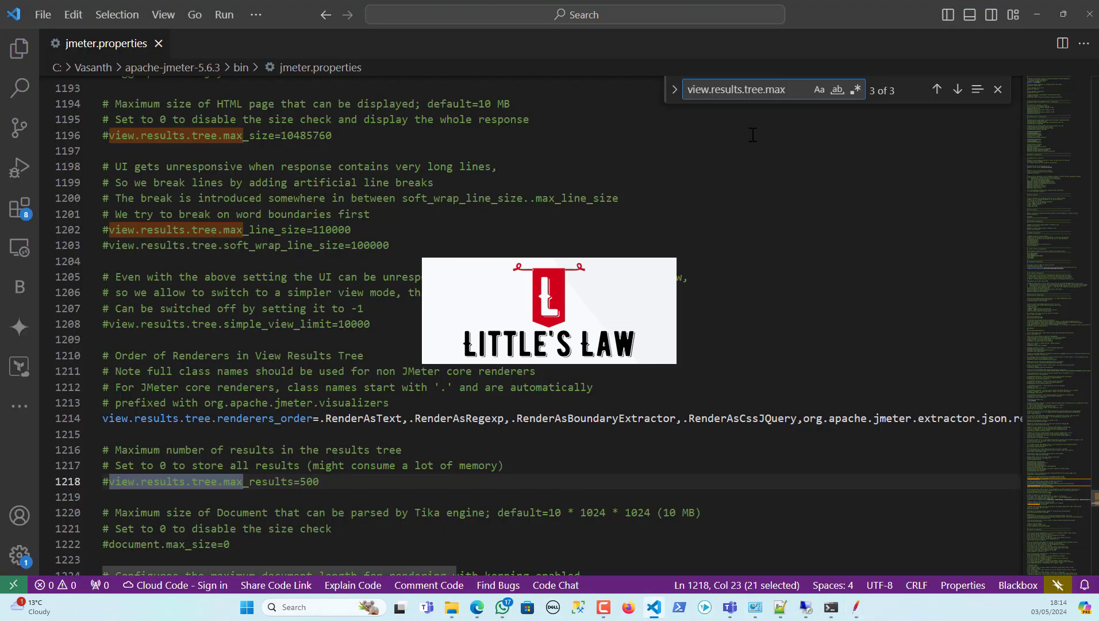
pyautogui.moveTo(688, 90); pyautogui.dragTo(789, 90)
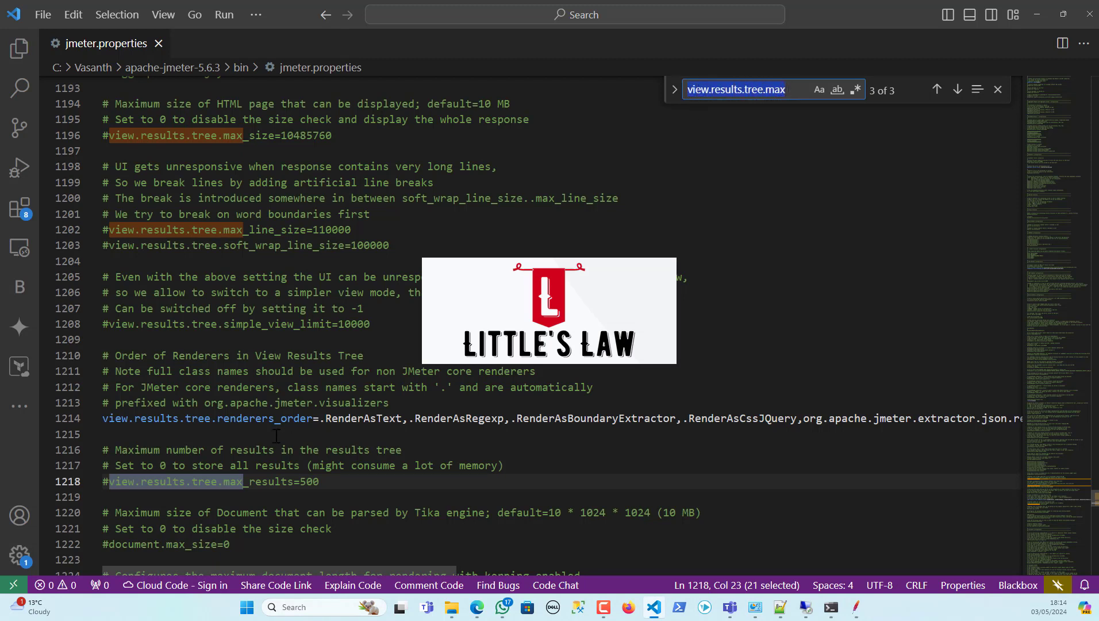
pyautogui.click(235, 483)
pyautogui.scroll(-2, 235, 483)
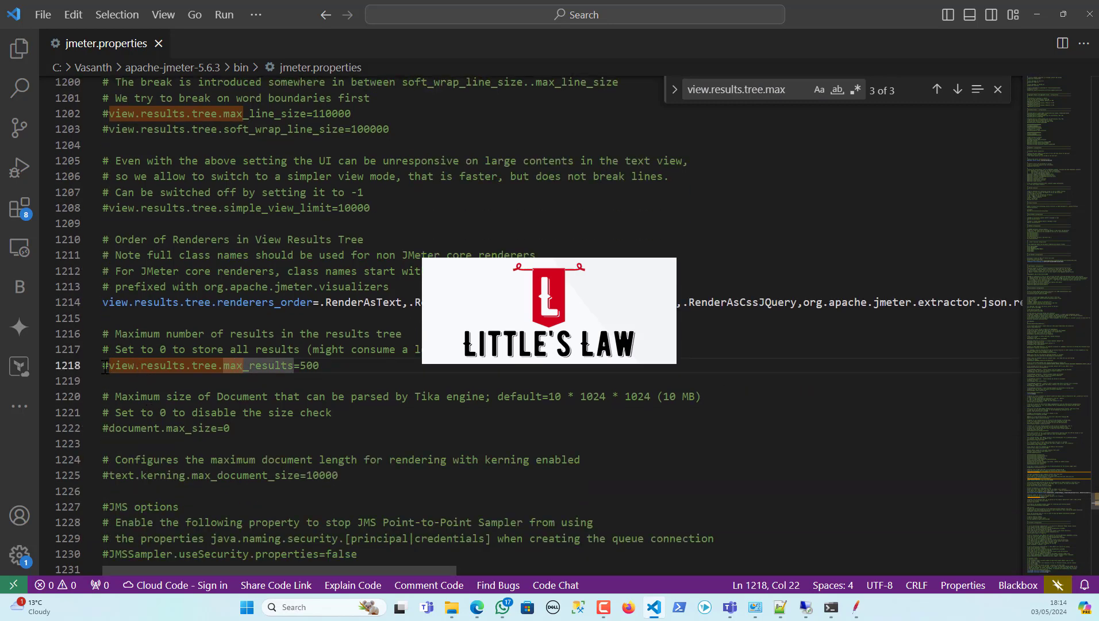
# - Examine the view.results.tree.max_results property, its value and the comment describing the maximum number of results
pyautogui.click(110, 365)
pyautogui.moveTo(110, 366); pyautogui.dragTo(328, 366)
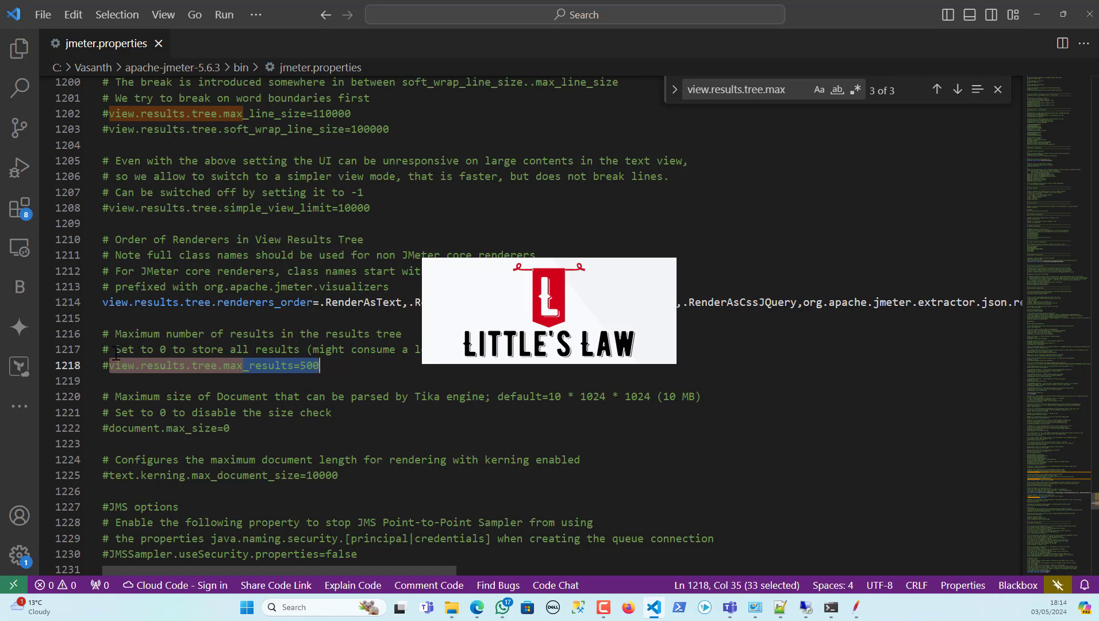
pyautogui.moveTo(324, 365); pyautogui.dragTo(314, 365)
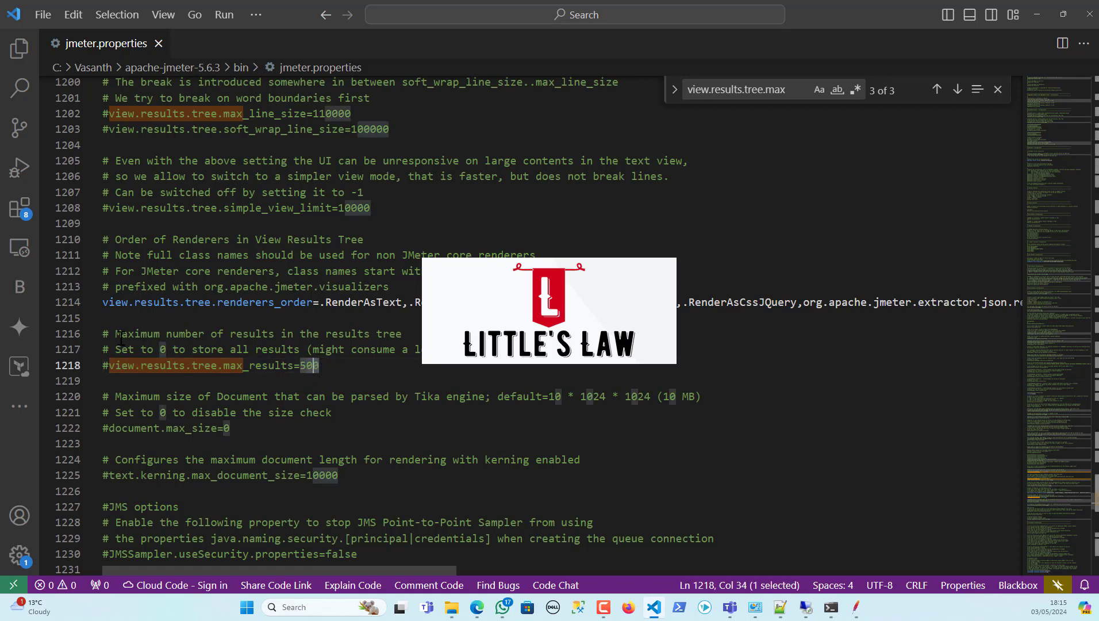
pyautogui.moveTo(115, 333); pyautogui.dragTo(403, 335)
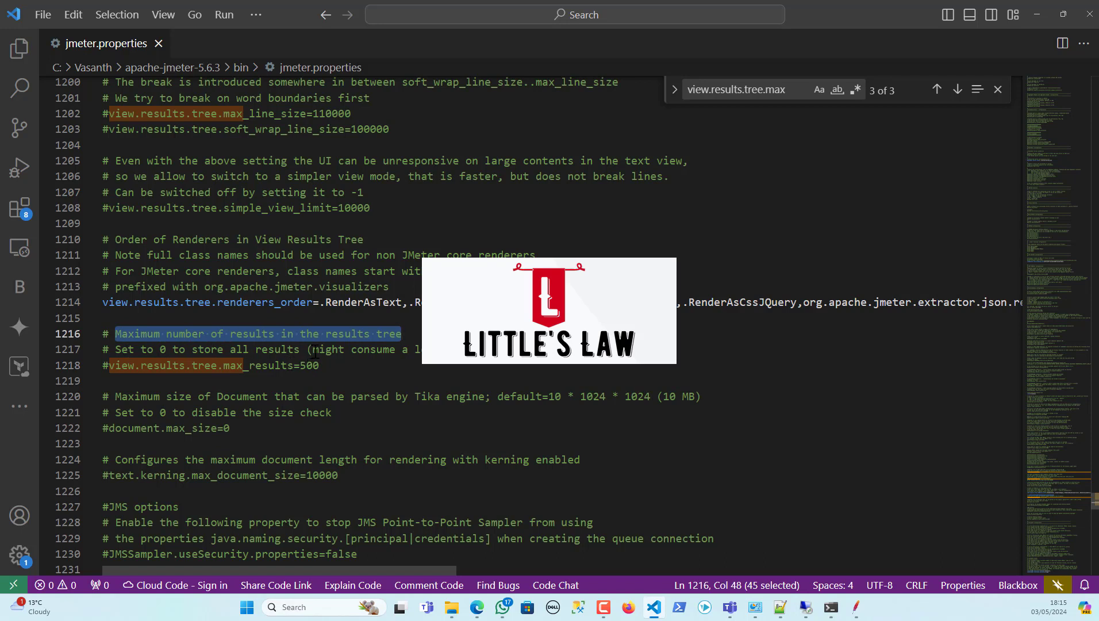
# - Uncomment the view.results.tree.max_results property in jmeter.properties, set its value to 0, and save the file
pyautogui.moveTo(313, 351); pyautogui.dragTo(511, 352)
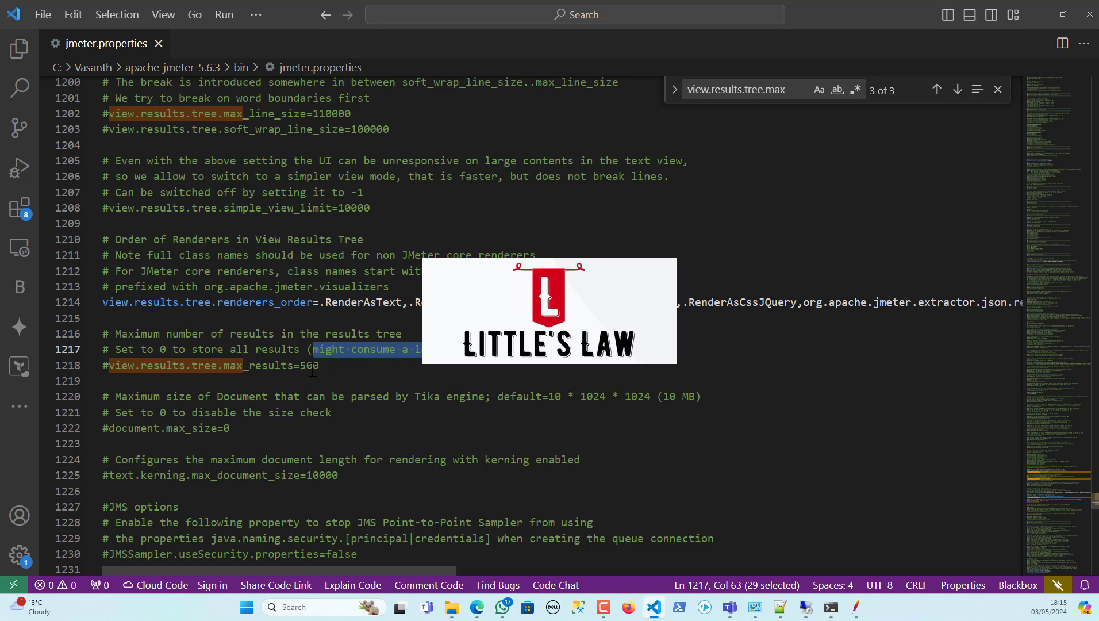
pyautogui.click(109, 366)
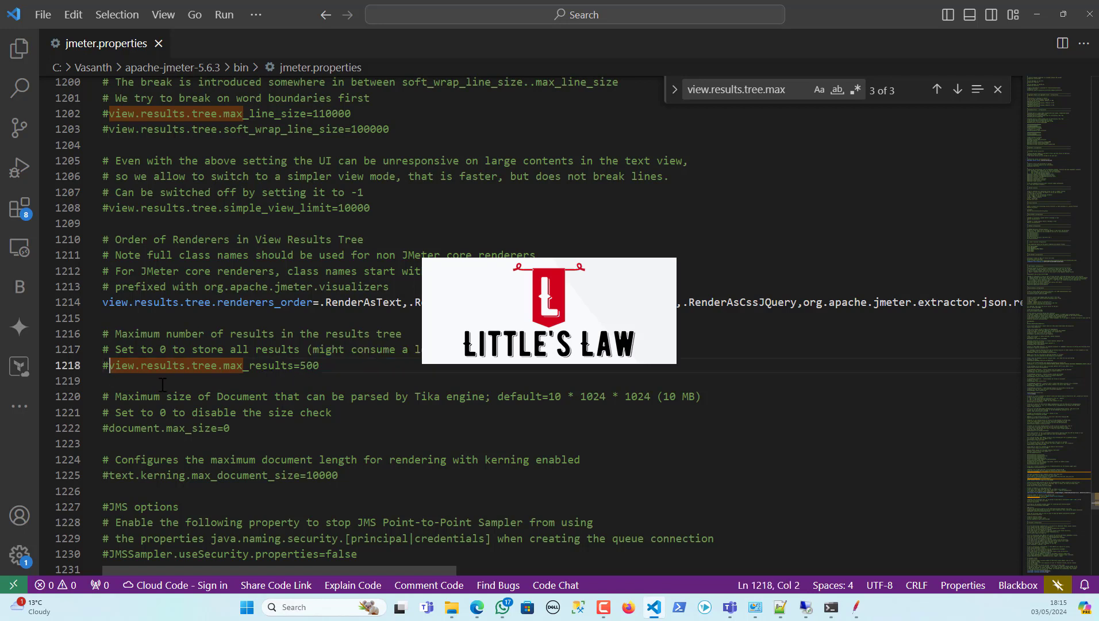
pyautogui.press('BackSpace')
pyautogui.click(321, 368)
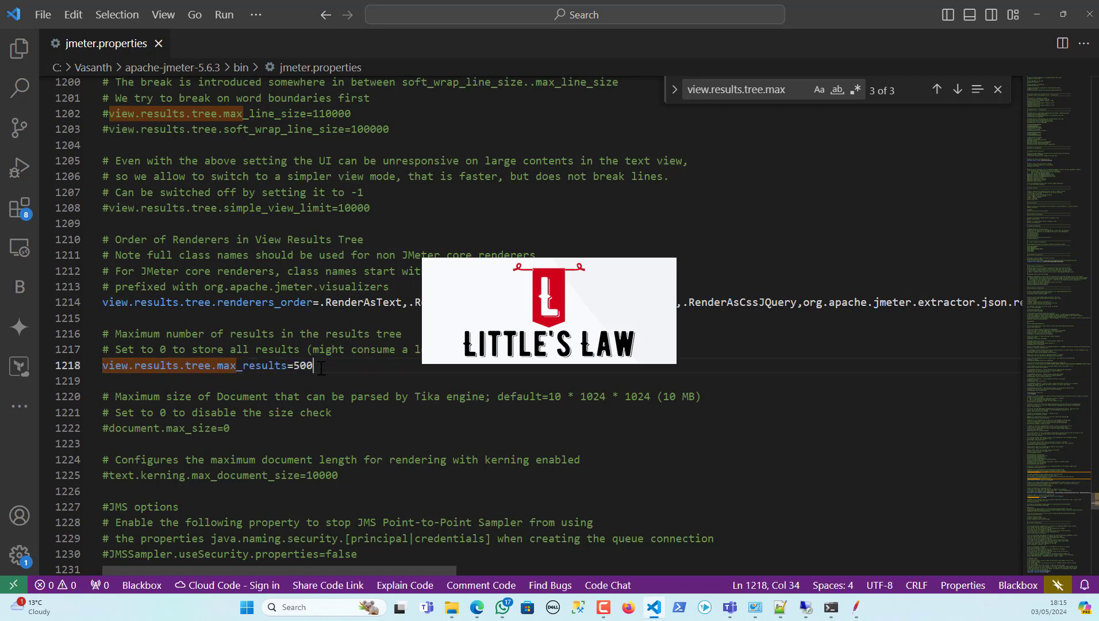
pyautogui.doubleClick(321, 368)
pyautogui.press('BackSpace')
pyautogui.write('0')
pyautogui.click(45, 16)
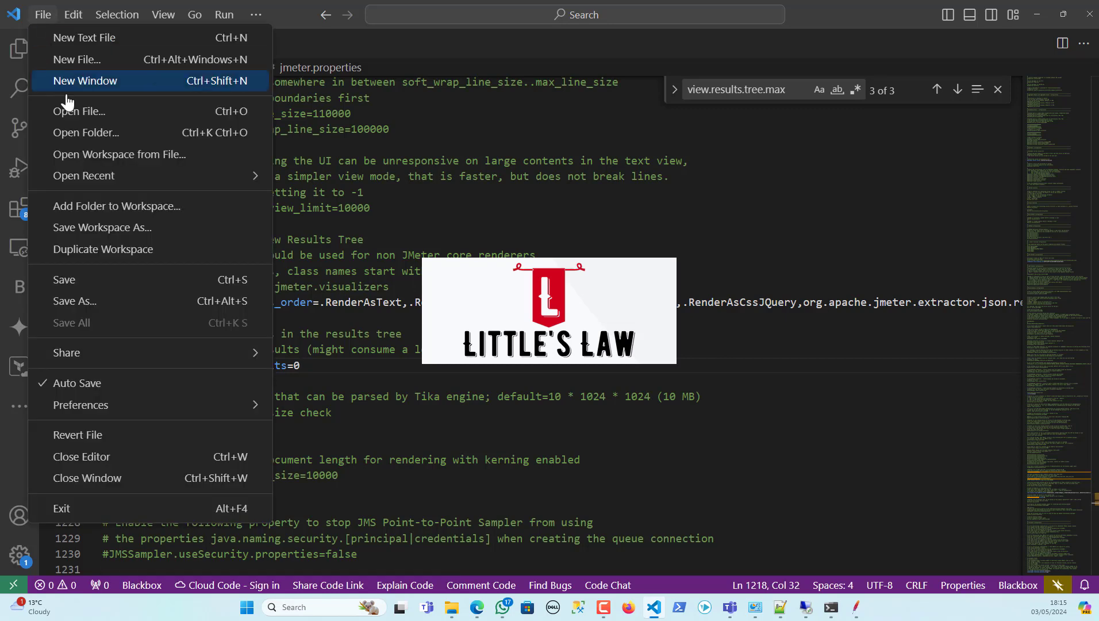
pyautogui.click(66, 281)
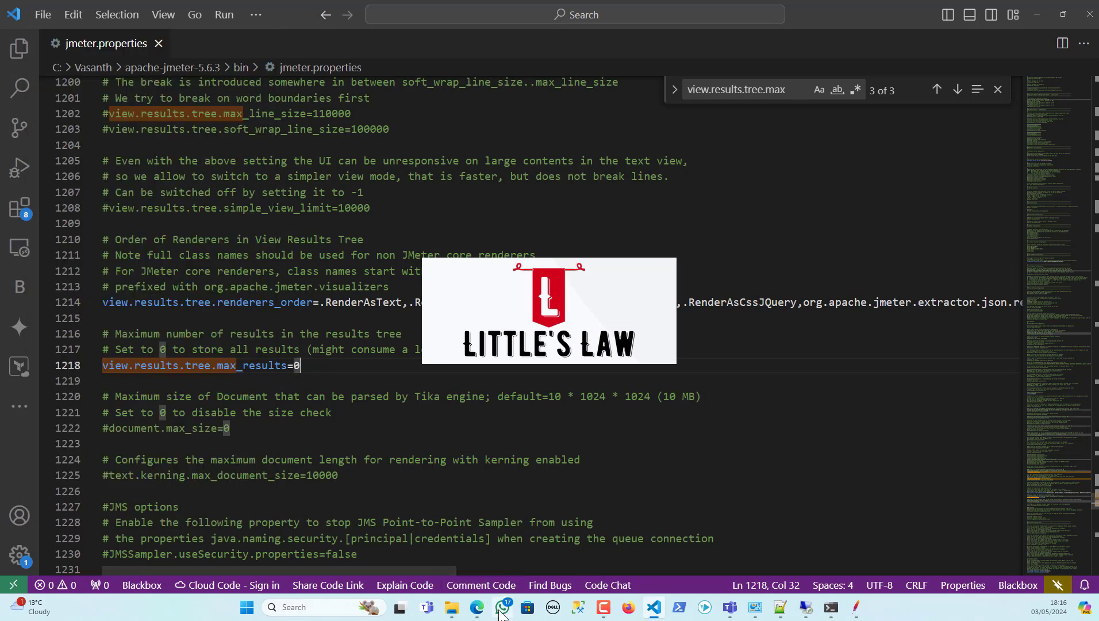
# - Switch to JMeter and review the Counter element and the config elements that can be added to the Thread Group
pyautogui.click(856, 607)
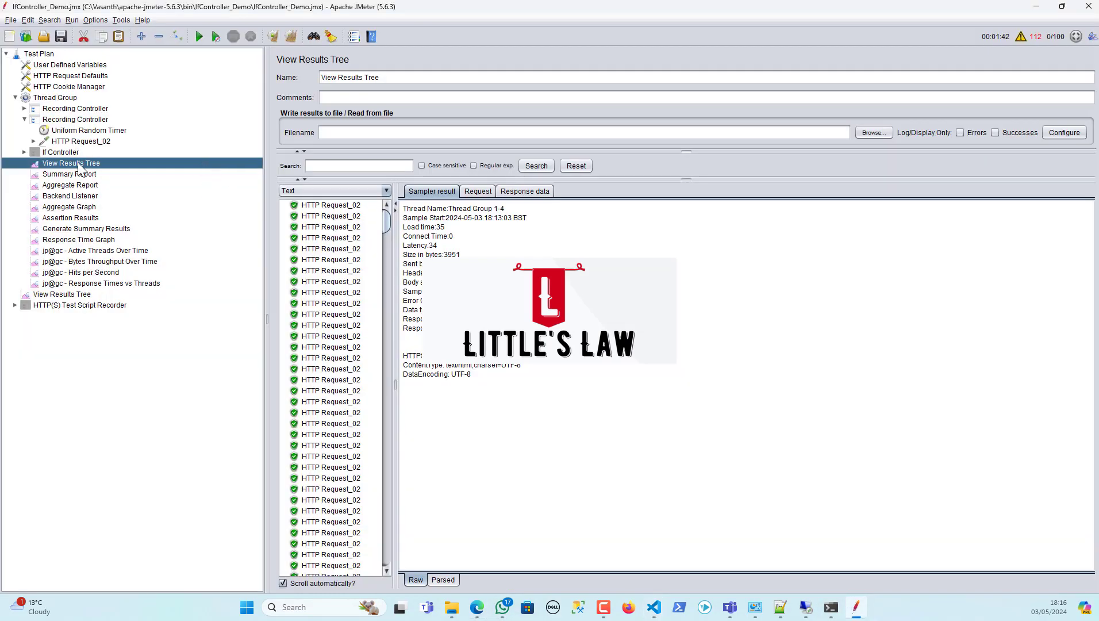
pyautogui.click(65, 99)
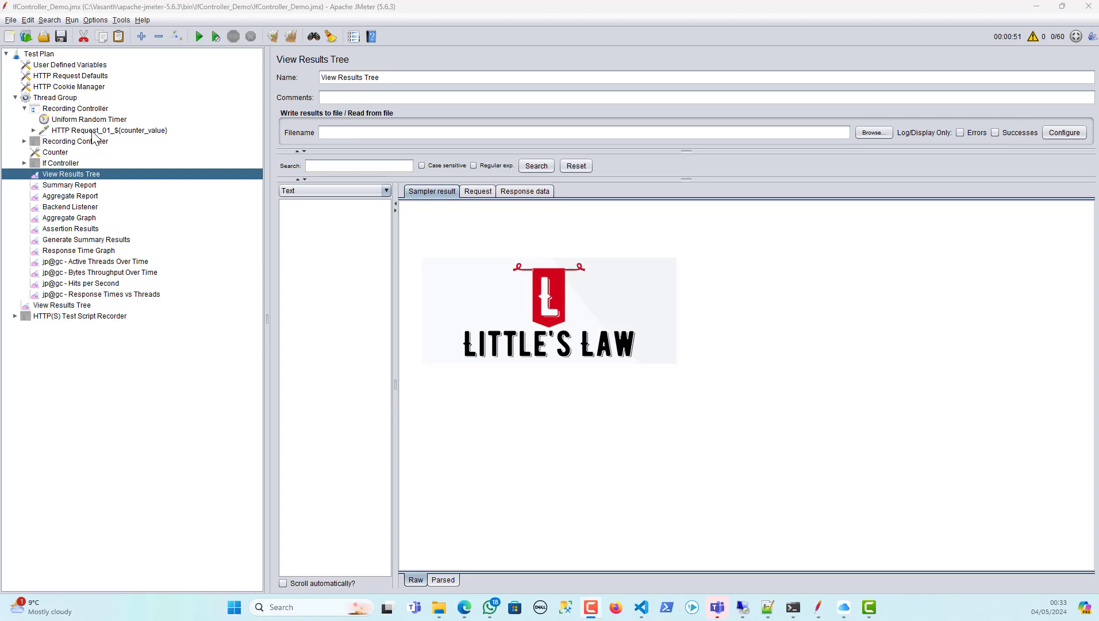
pyautogui.click(57, 153)
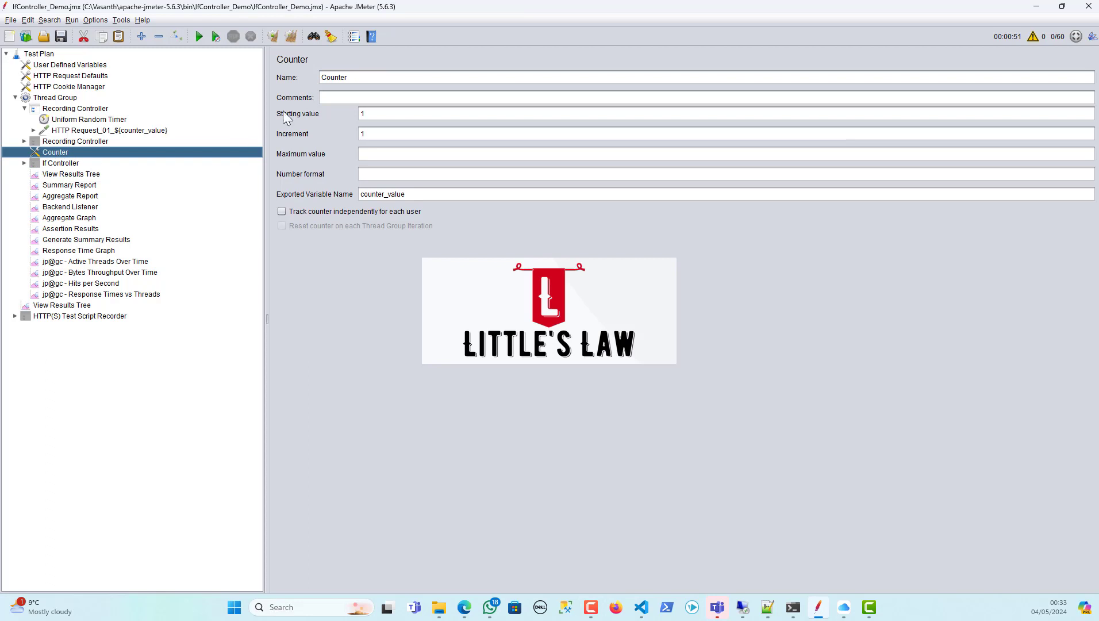
pyautogui.click(68, 99)
pyautogui.rightClick(67, 99)
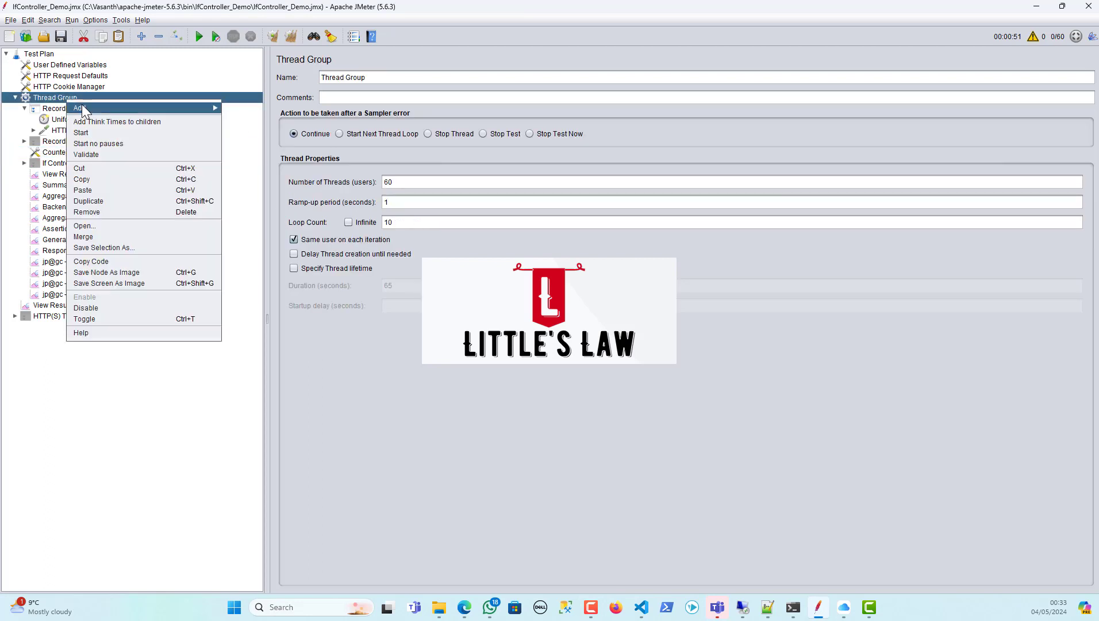
pyautogui.moveTo(83, 107)
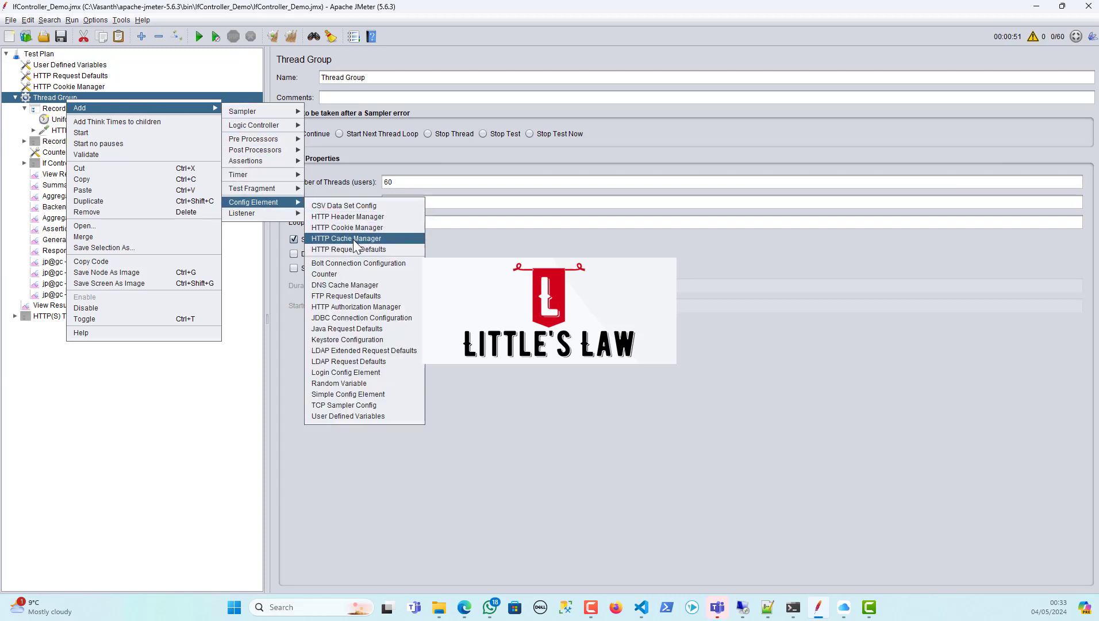
pyautogui.click(65, 523)
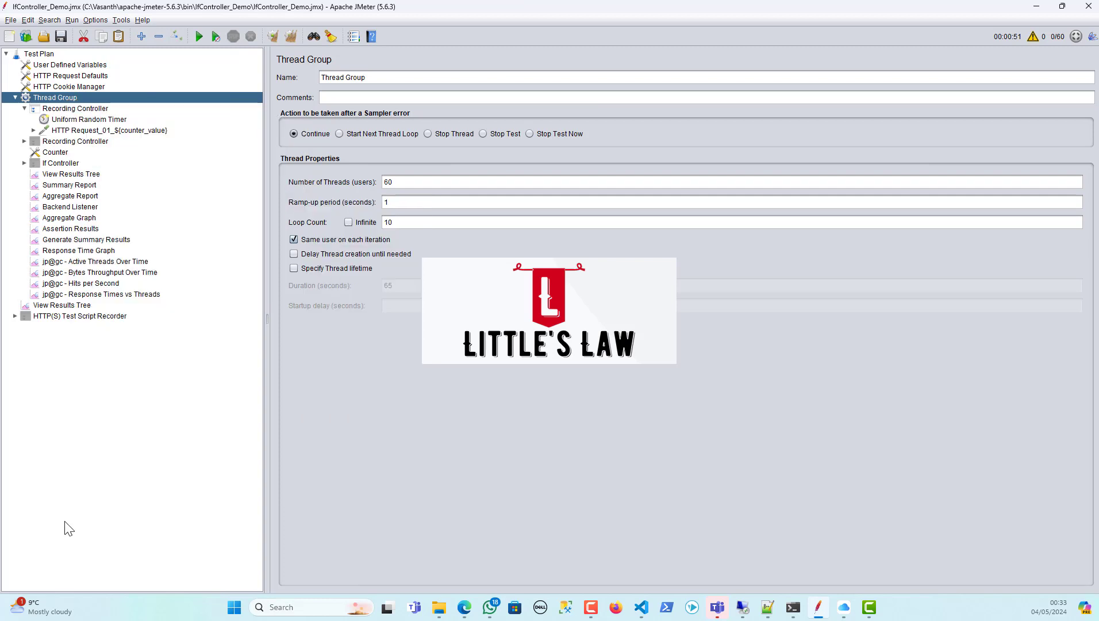
# - Review the Counter's starting value, increment and exported variable name, and check the HTTP request whose name uses that variable
pyautogui.click(62, 152)
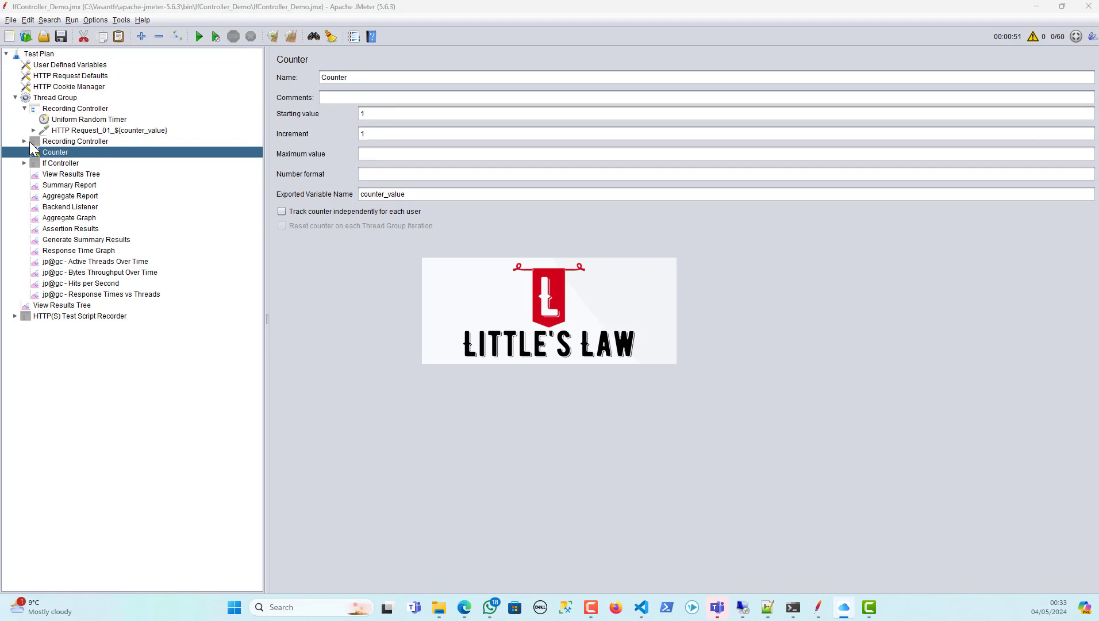
pyautogui.click(378, 114)
pyautogui.moveTo(377, 113); pyautogui.dragTo(353, 113)
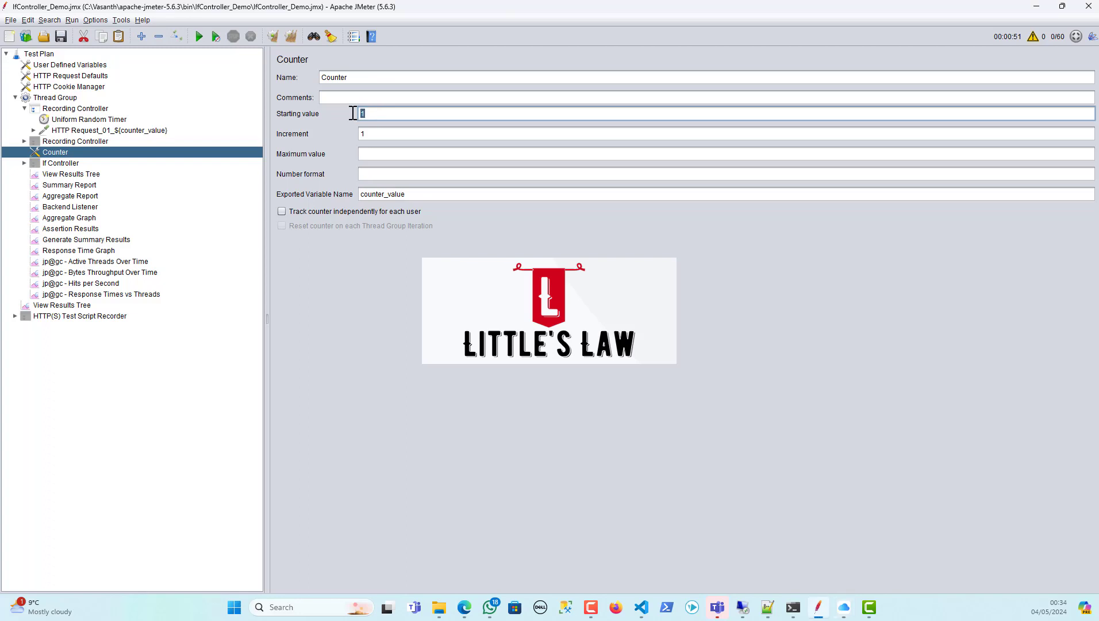
pyautogui.moveTo(386, 133); pyautogui.dragTo(351, 135)
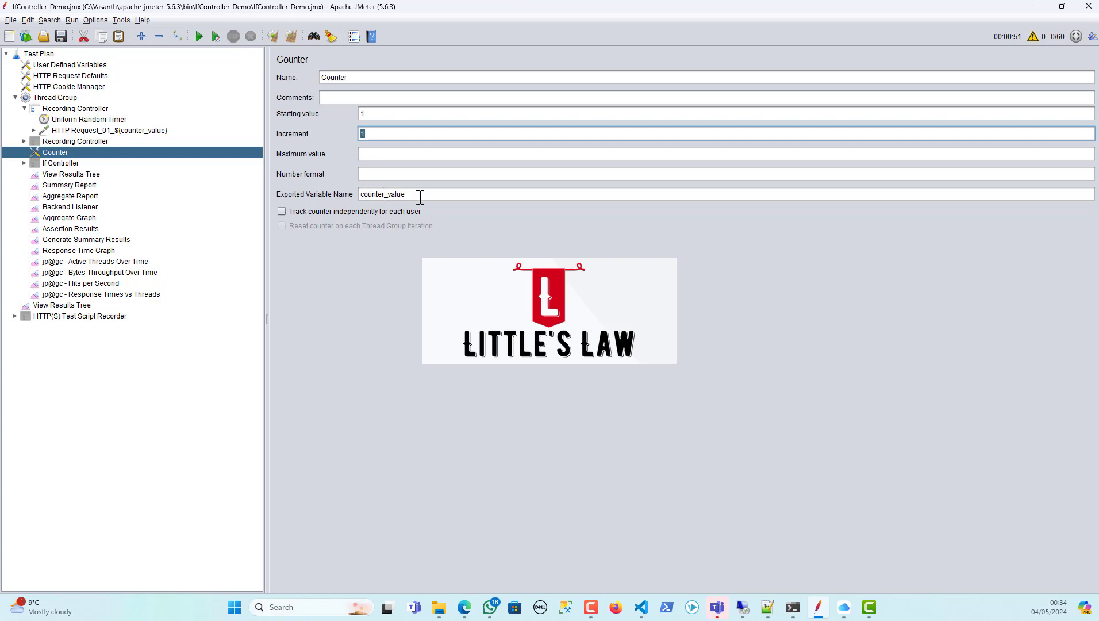
pyautogui.moveTo(420, 196); pyautogui.dragTo(345, 193)
pyautogui.click(140, 130)
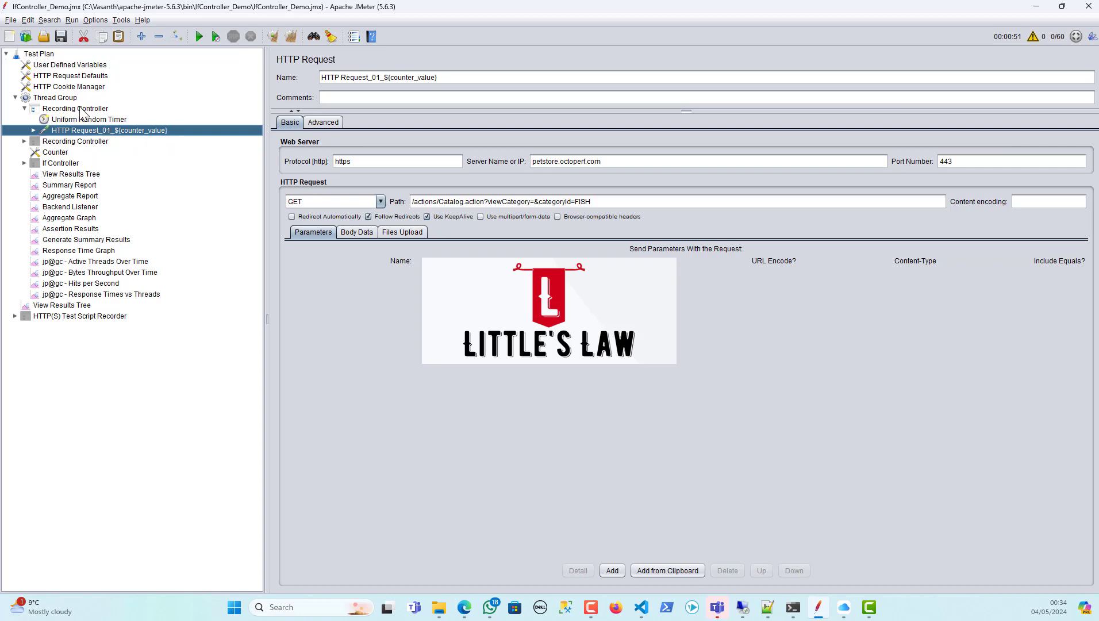
# - Check the Thread Group's number of threads and loop count, and save the test plan
pyautogui.click(65, 99)
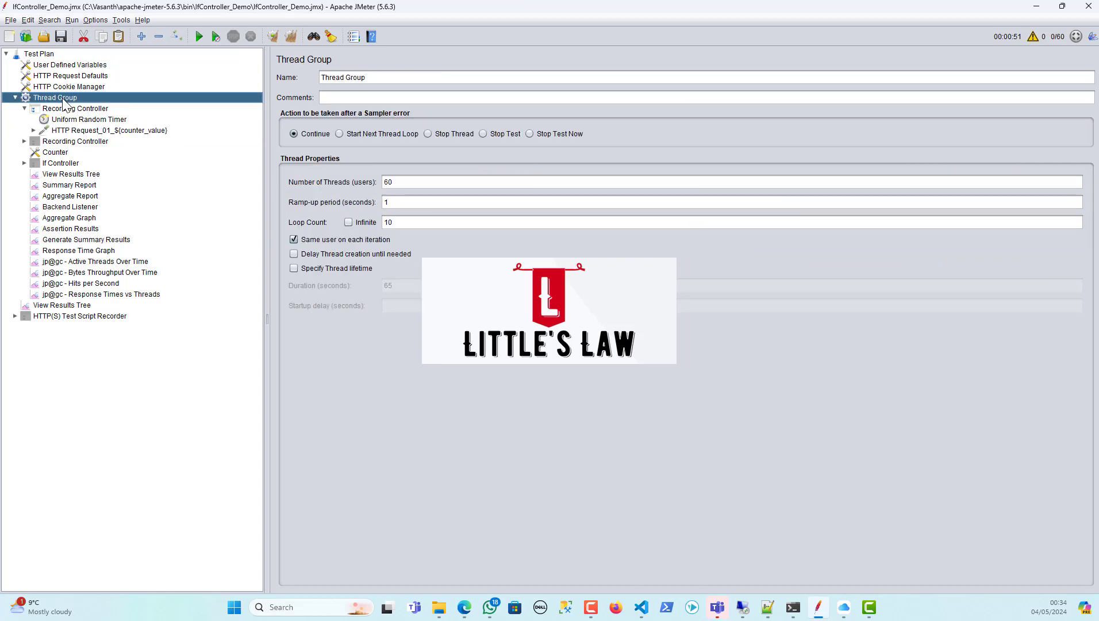
pyautogui.doubleClick(411, 185)
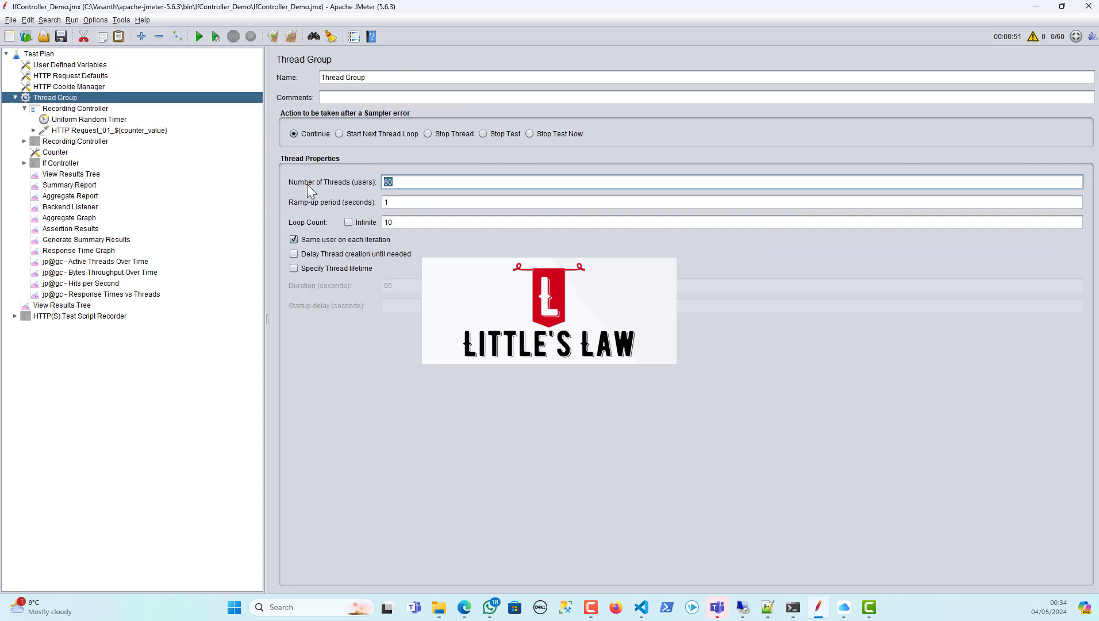
pyautogui.doubleClick(407, 224)
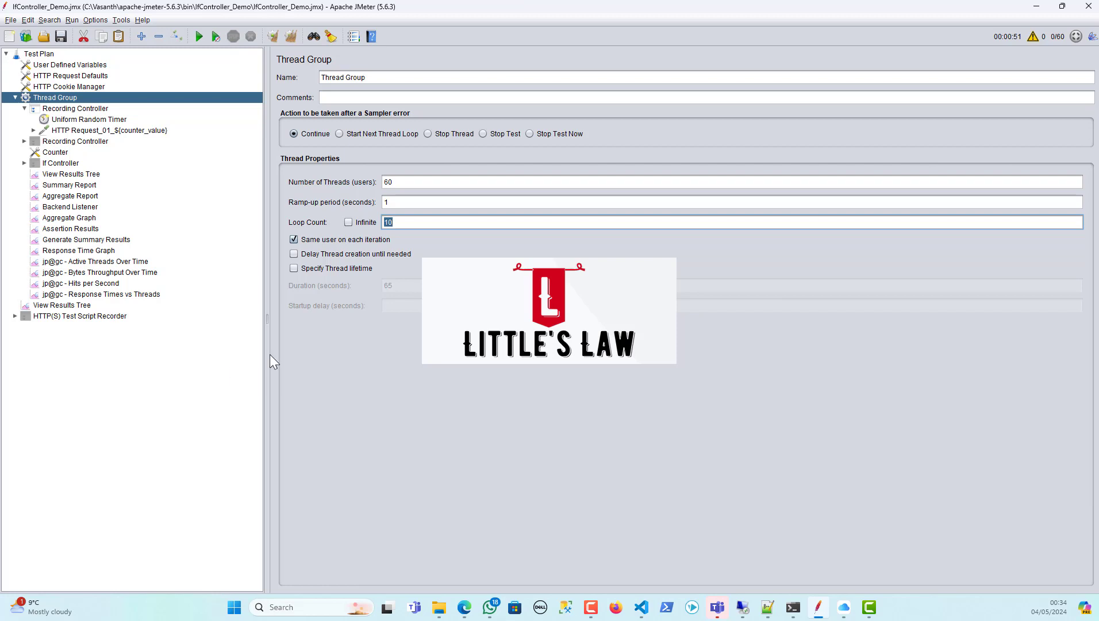
pyautogui.click(61, 37)
pyautogui.click(119, 463)
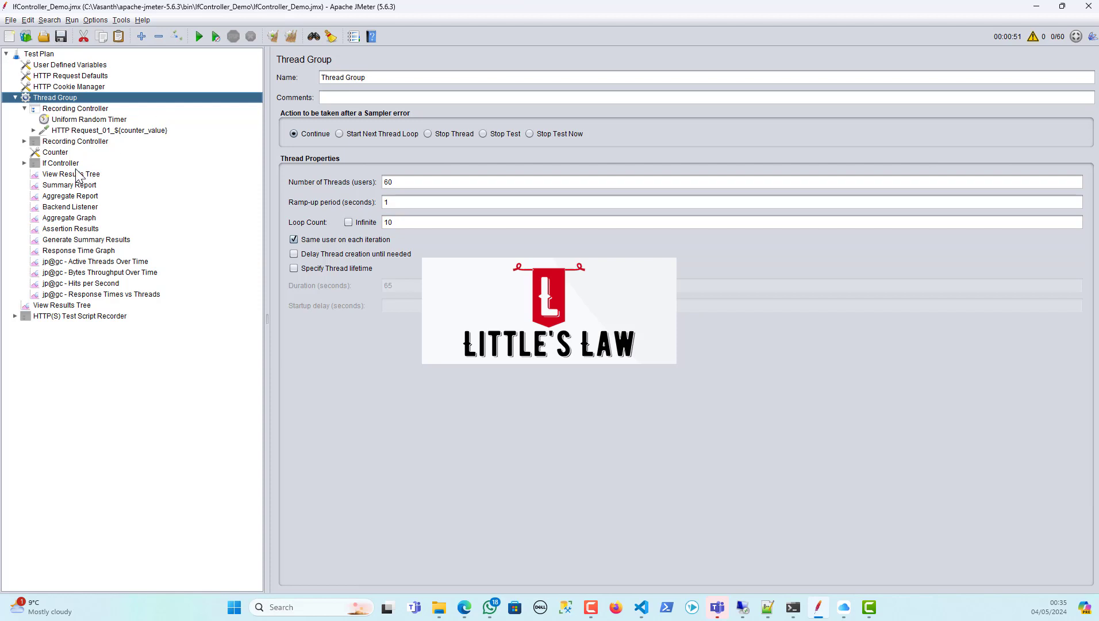
# - Run the test plan, overwriting the existing results file, and open the Thread Group's View Results Tree
pyautogui.click(199, 36)
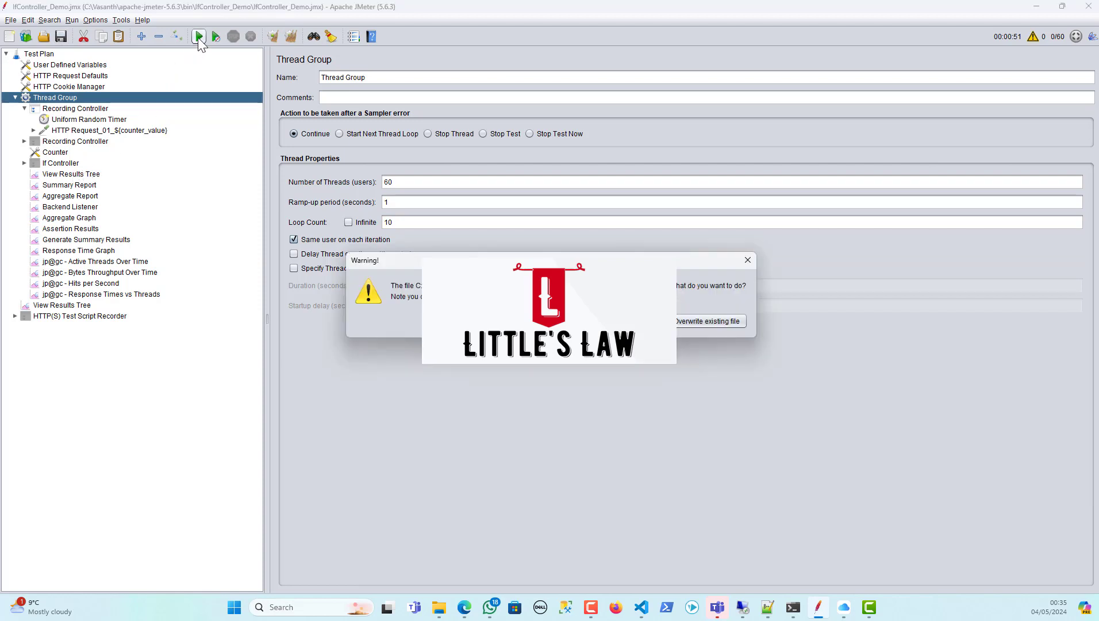
pyautogui.click(697, 324)
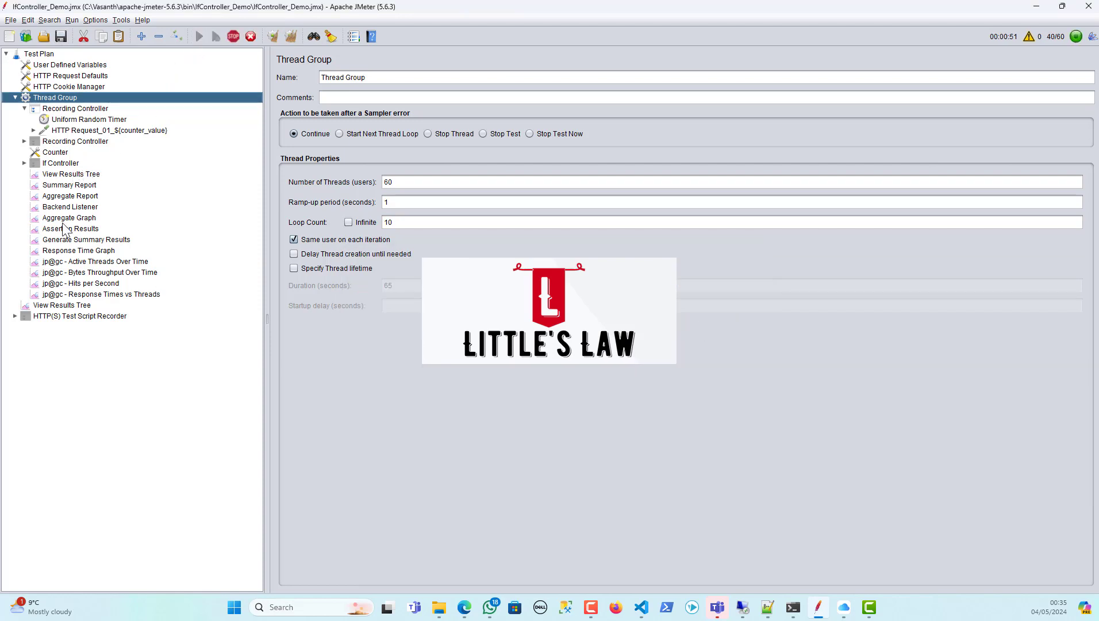
pyautogui.click(73, 174)
pyautogui.click(74, 185)
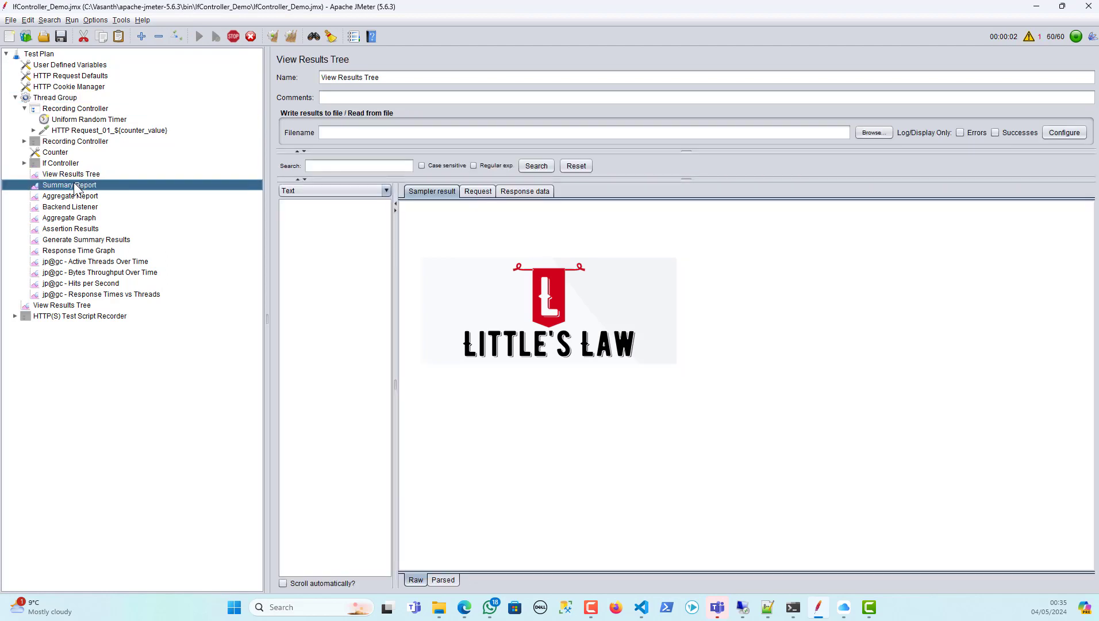
pyautogui.click(75, 175)
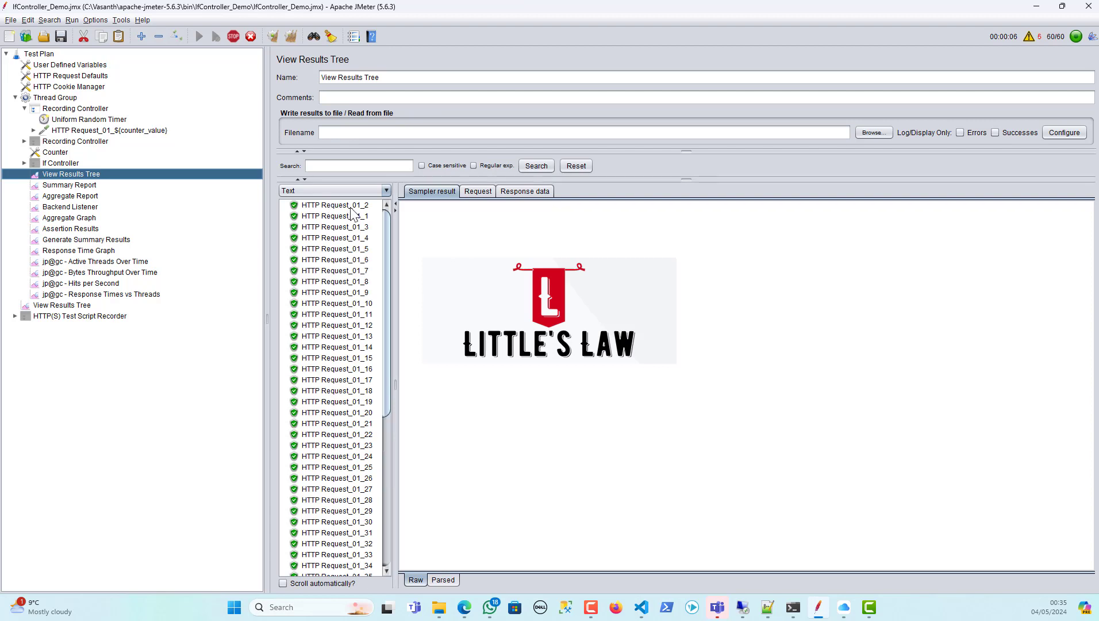
# - Inspect the sampler results of HTTP Request_01_1 to HTTP Request_01_4 and look further down the sample list
pyautogui.click(354, 217)
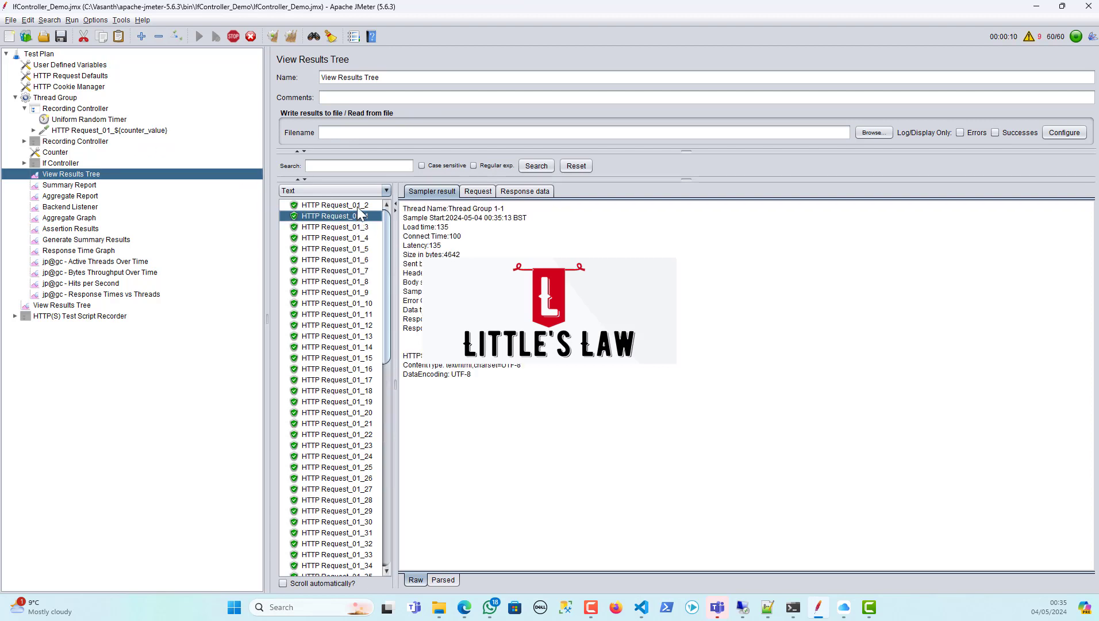
pyautogui.click(360, 208)
pyautogui.click(364, 228)
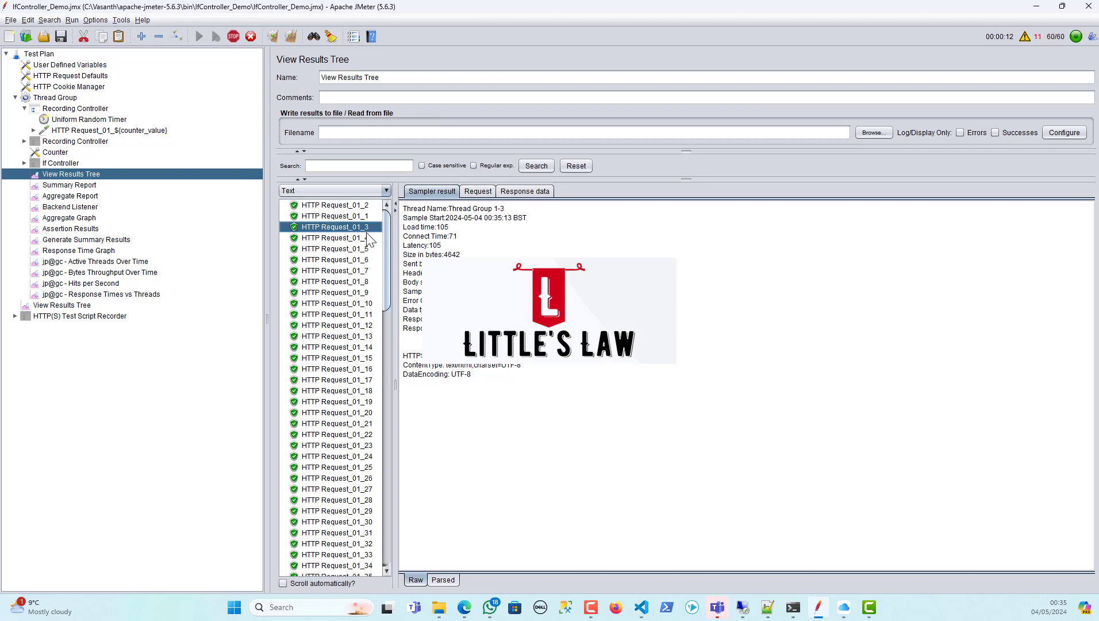
pyautogui.click(366, 238)
pyautogui.moveTo(383, 230); pyautogui.dragTo(373, 521)
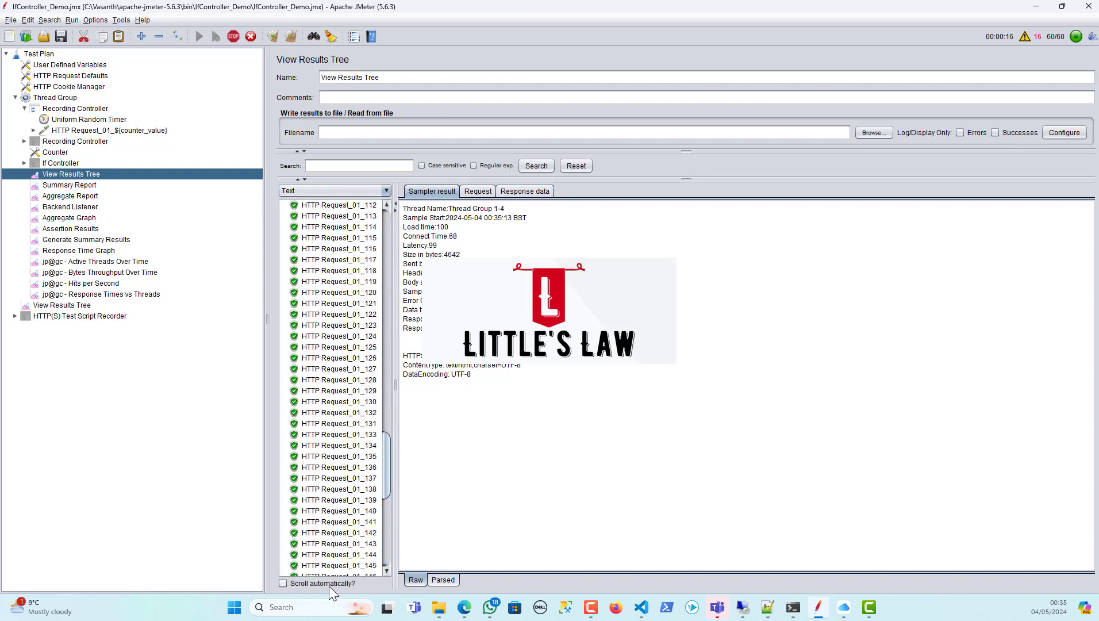
# - Turn on automatic scrolling of the sample list and follow the incoming samples while the test runs
pyautogui.click(283, 584)
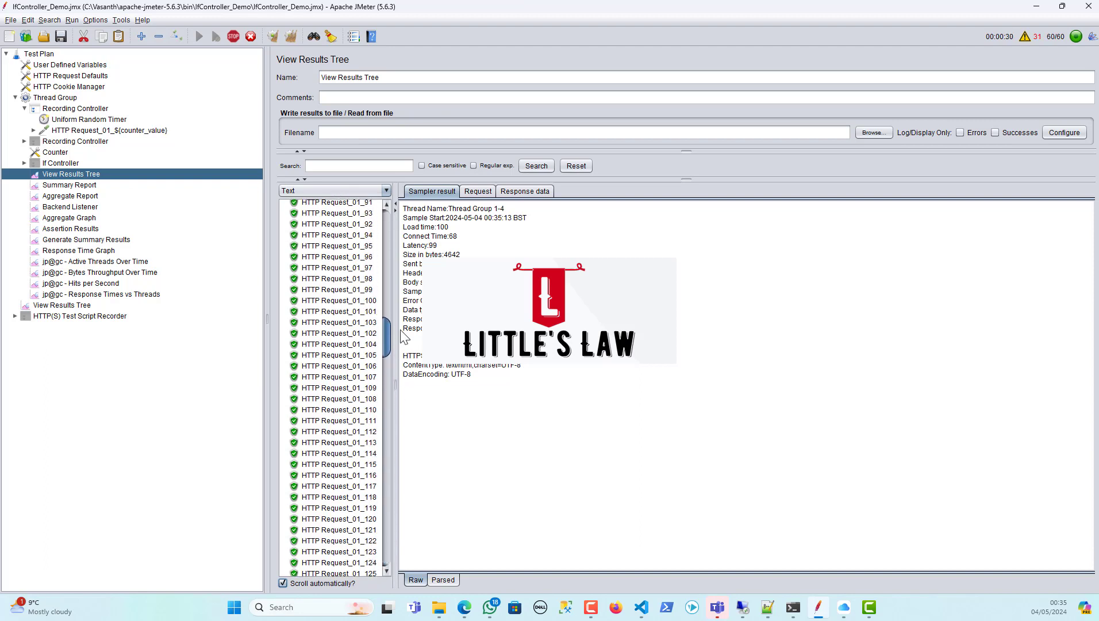
pyautogui.moveTo(384, 544); pyautogui.dragTo(401, 235)
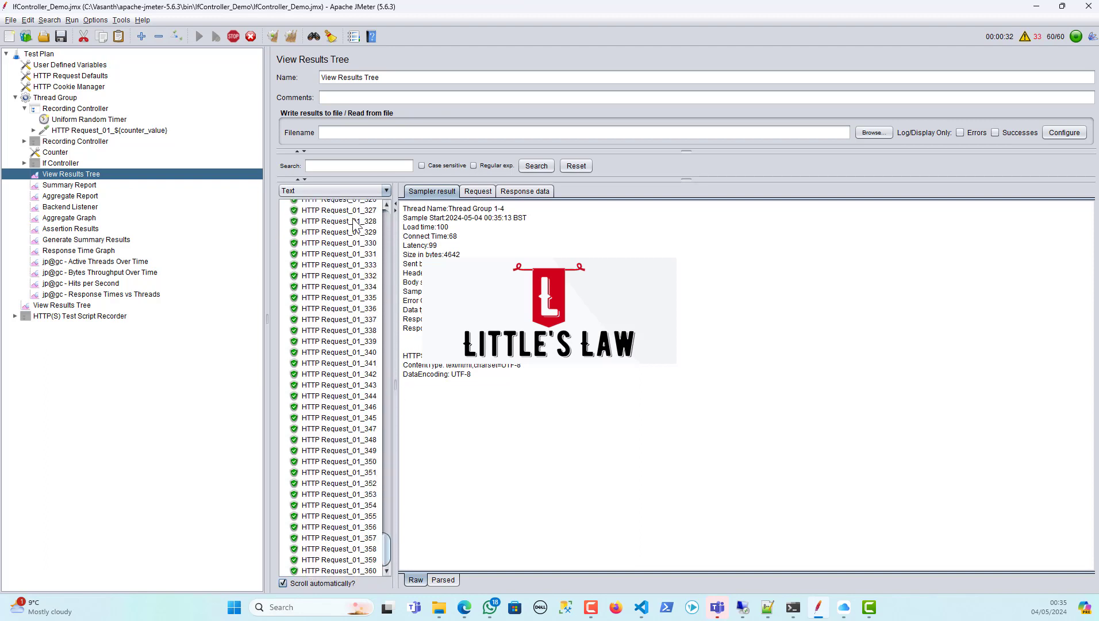
pyautogui.click(382, 220)
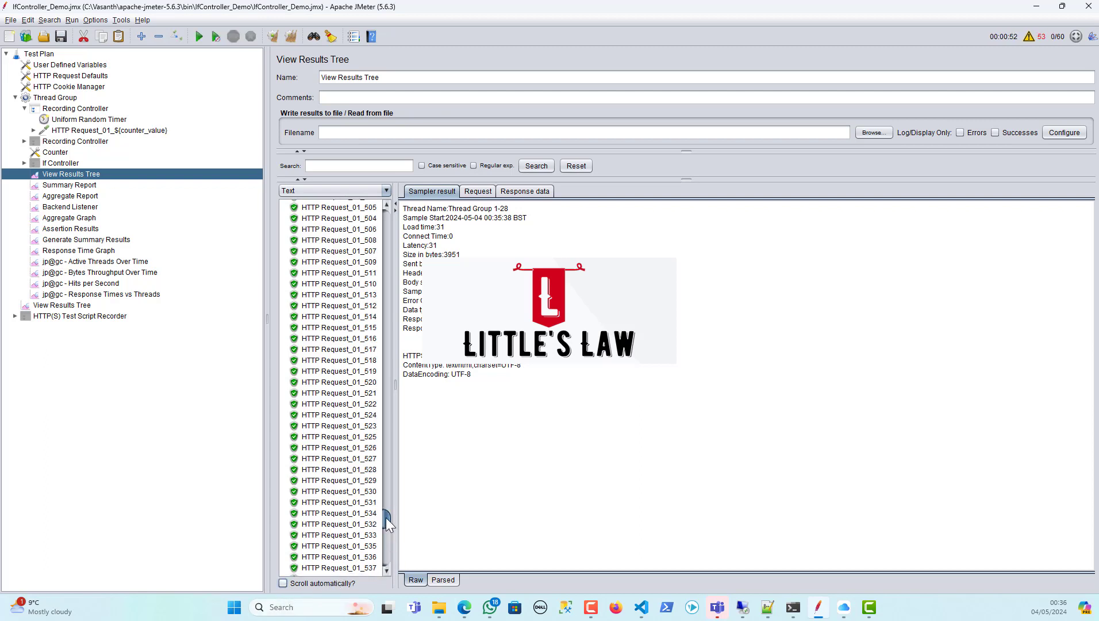
# - Compare the first and last samples kept in the View Results Tree, including HTTP Request_01_1
pyautogui.moveTo(386, 518); pyautogui.dragTo(386, 218)
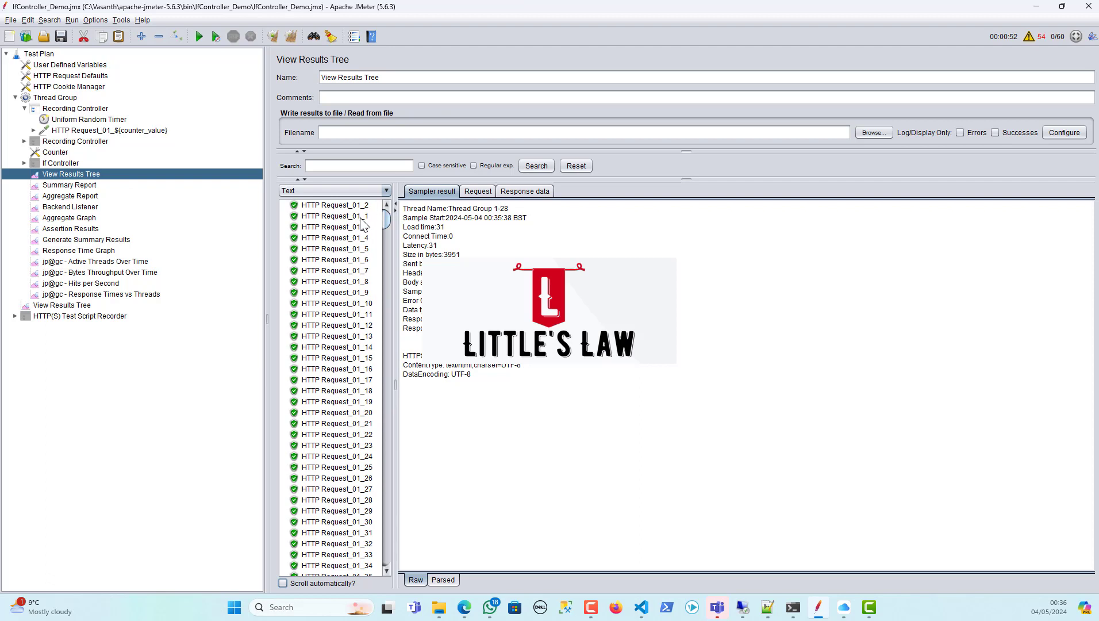
pyautogui.click(354, 219)
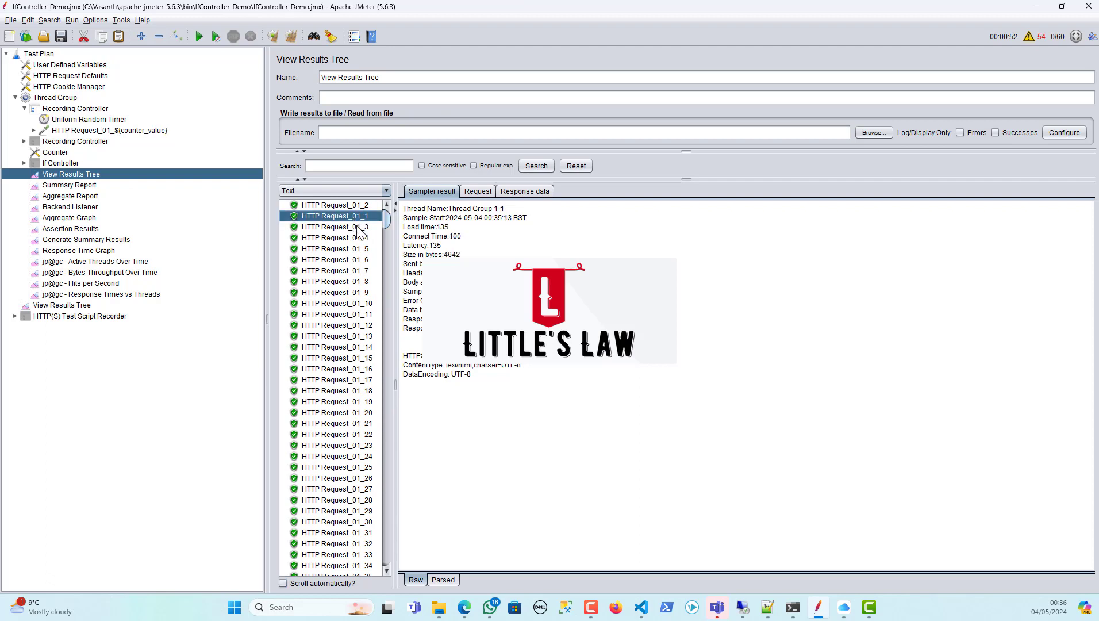
pyautogui.moveTo(384, 216); pyautogui.dragTo(330, 167)
pyautogui.click(367, 570)
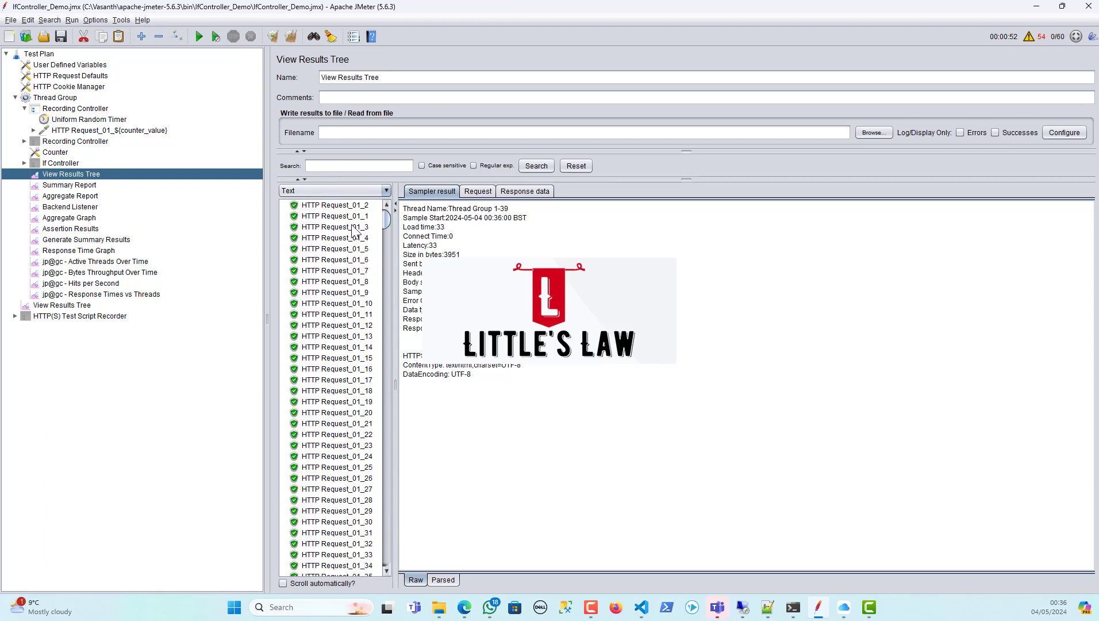
pyautogui.click(353, 216)
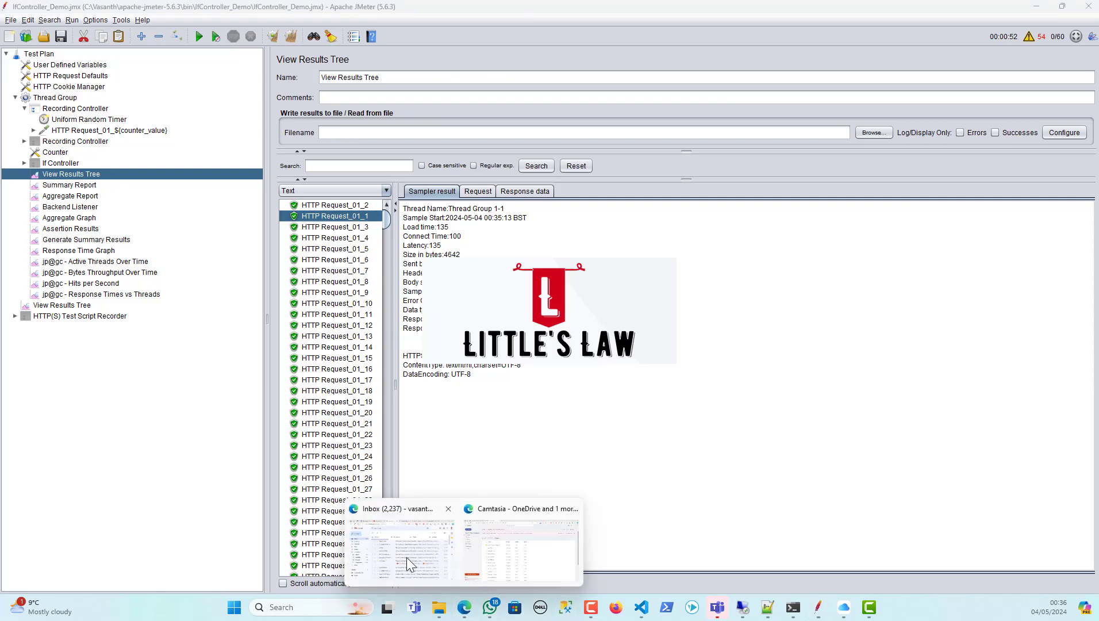
# - Switch to Microsoft Edge and show the View Results Tree section of the Apache JMeter User's Manual
pyautogui.click(406, 557)
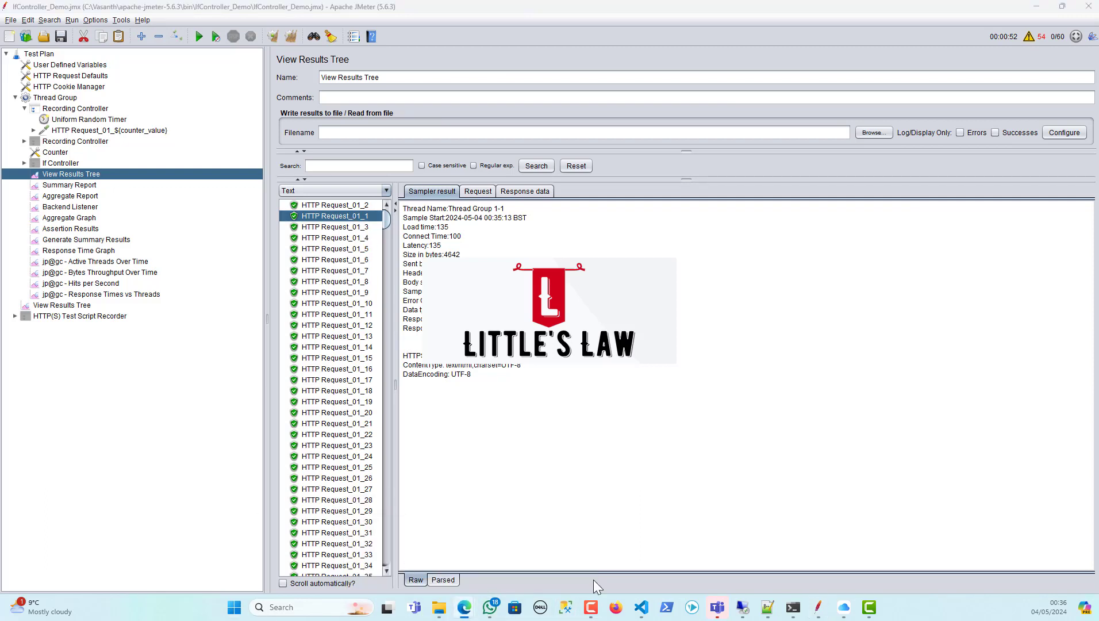
pyautogui.moveTo(465, 613)
pyautogui.click(545, 569)
pyautogui.click(145, 11)
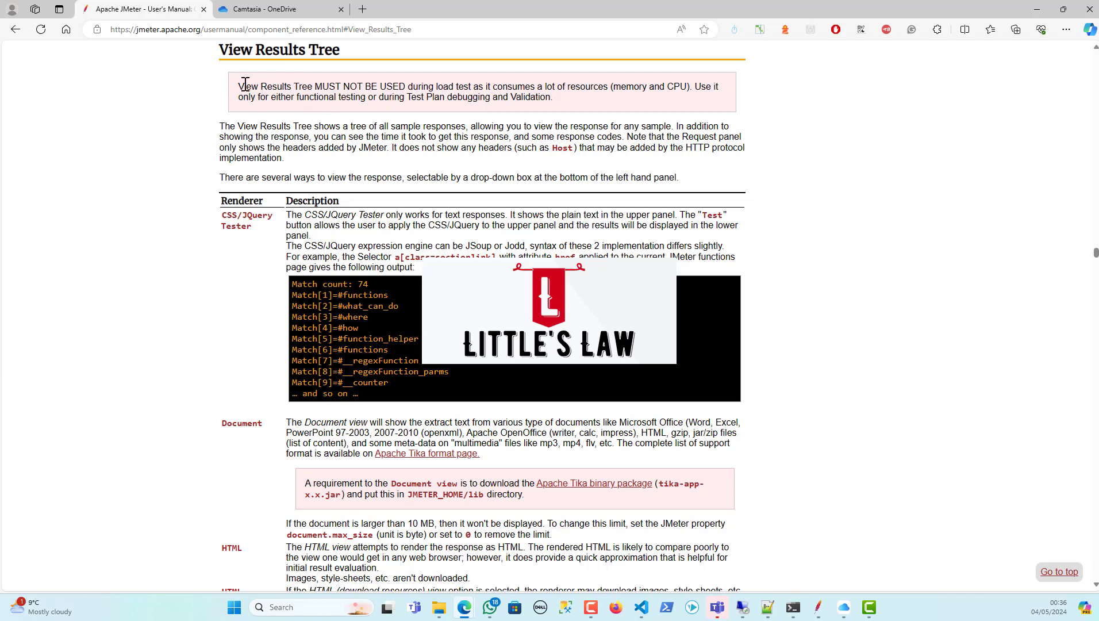
# - Read the warning about using View Results Tree during load tests, highlighting its resource-consumption and functional-testing passages
pyautogui.moveTo(238, 87); pyautogui.dragTo(619, 92)
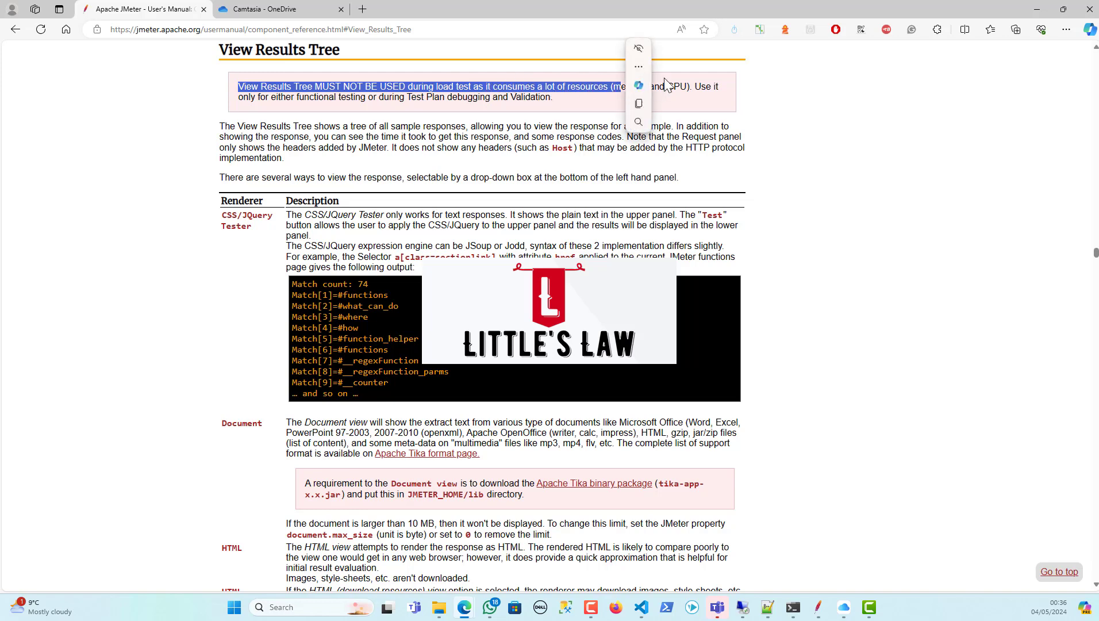
pyautogui.moveTo(276, 98); pyautogui.dragTo(559, 98)
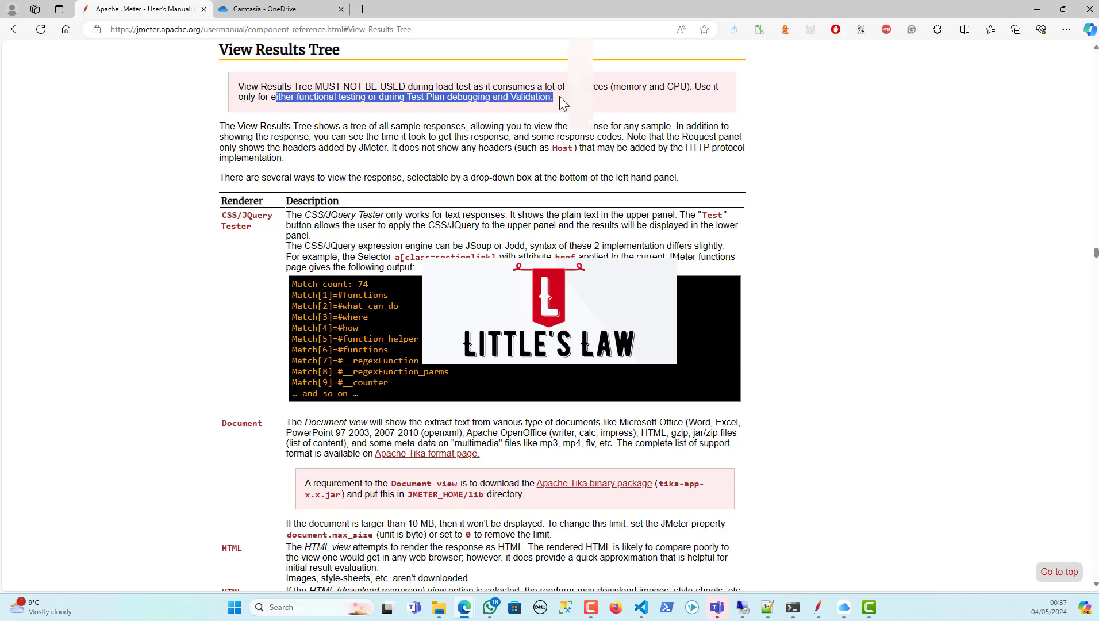
pyautogui.click(197, 105)
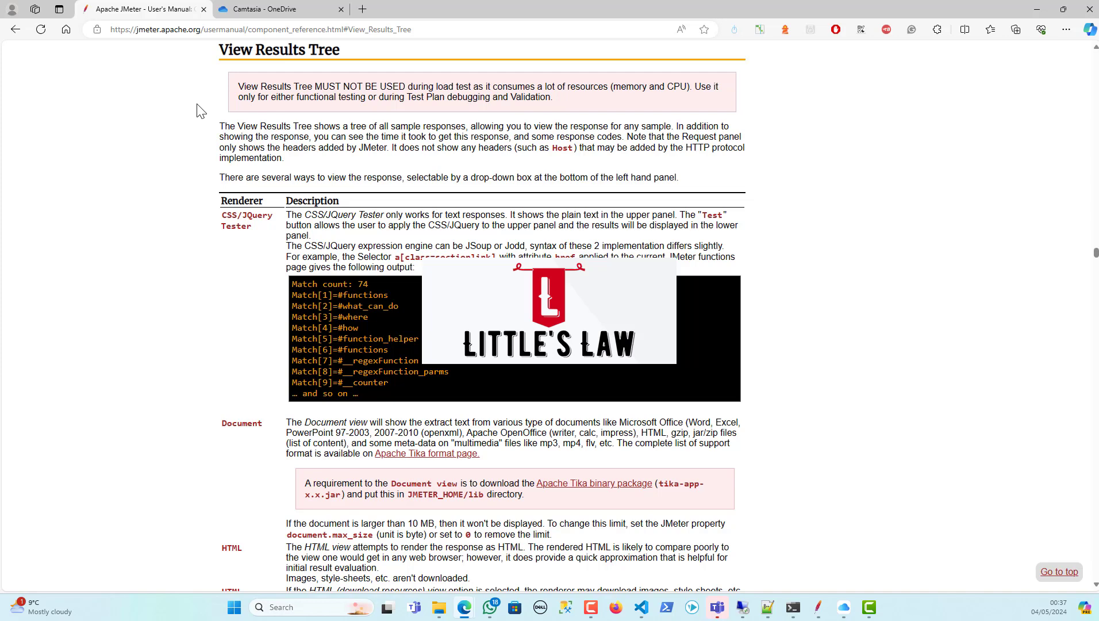
# - Return to jmeter.properties in Visual Studio Code and highlight the view.results.tree.max_results=0 line and the memory remark in the comment above it
pyautogui.click(1036, 9)
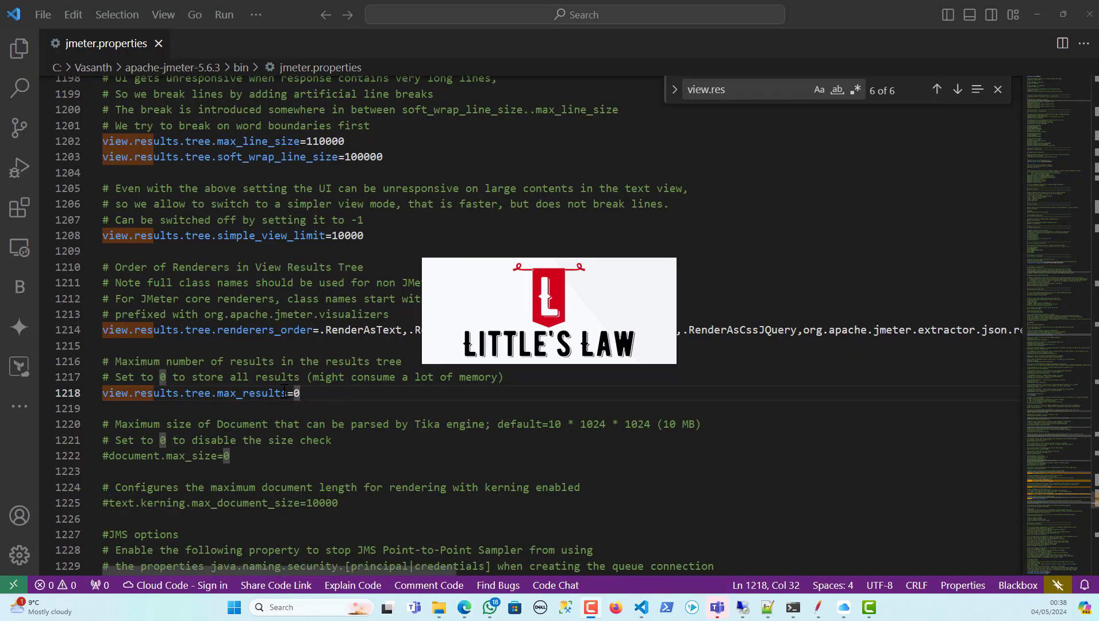
pyautogui.click(313, 394)
pyautogui.moveTo(301, 395); pyautogui.dragTo(122, 395)
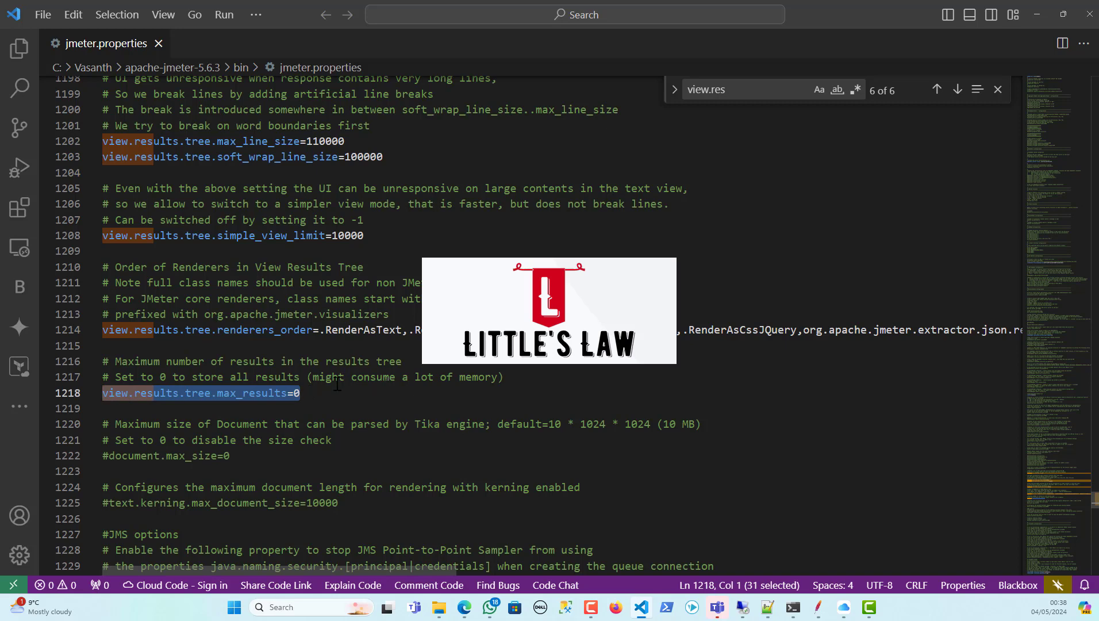
pyautogui.moveTo(337, 381); pyautogui.dragTo(438, 384)
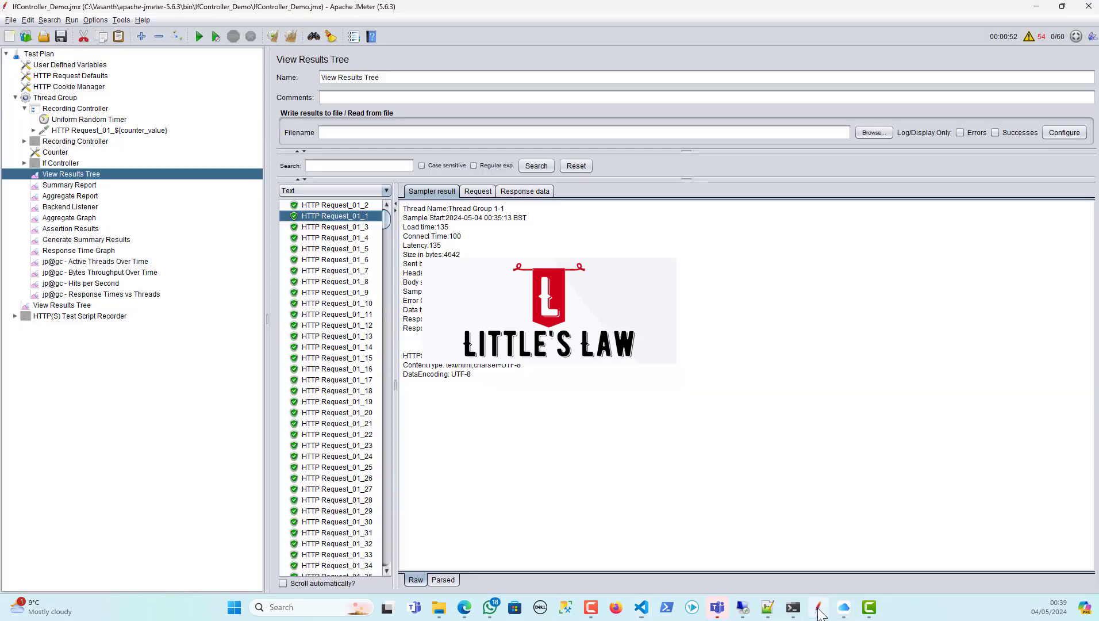
# - Switch to Apache JMeter to view the View Results Tree samples, and return to jmeter.properties in Visual Studio Code
pyautogui.click(818, 607)
pyautogui.click(640, 610)
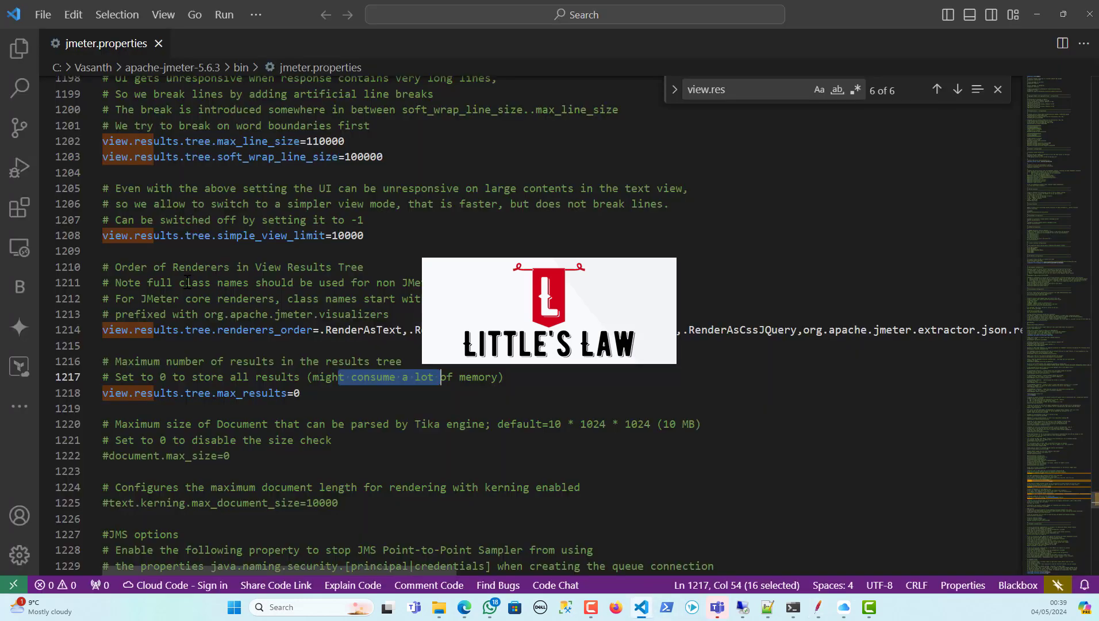